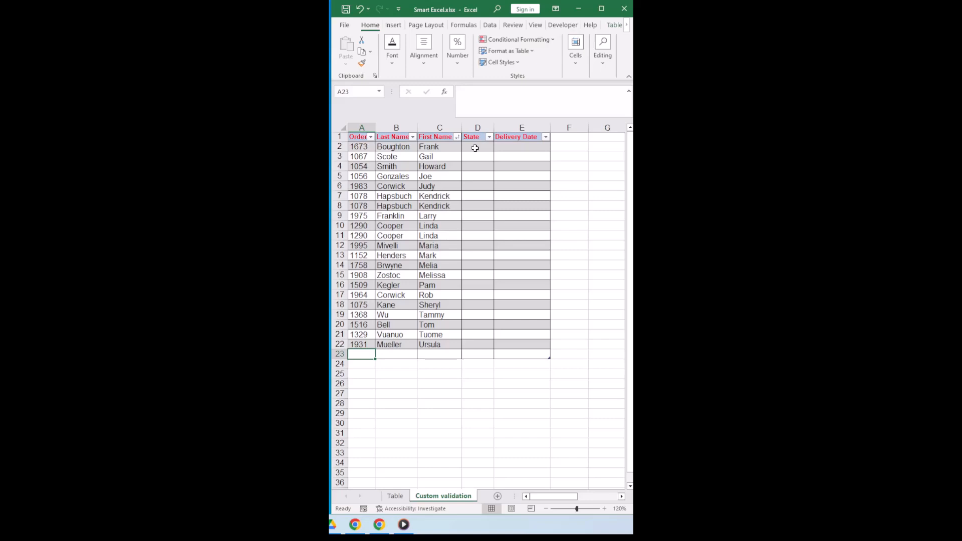
# Examine the in-cell list of allowed entries for the first State cell, D2
pyautogui.click(475, 148)
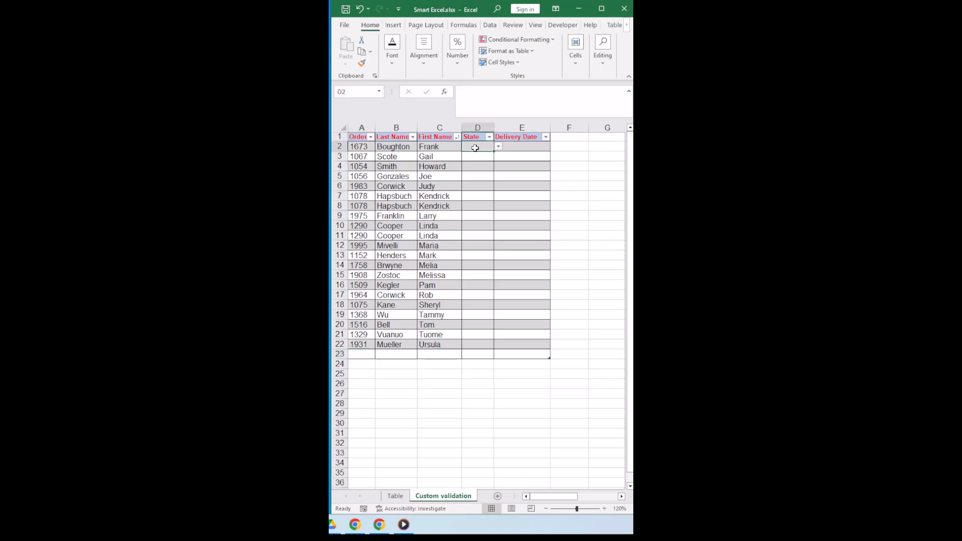
pyautogui.click(497, 147)
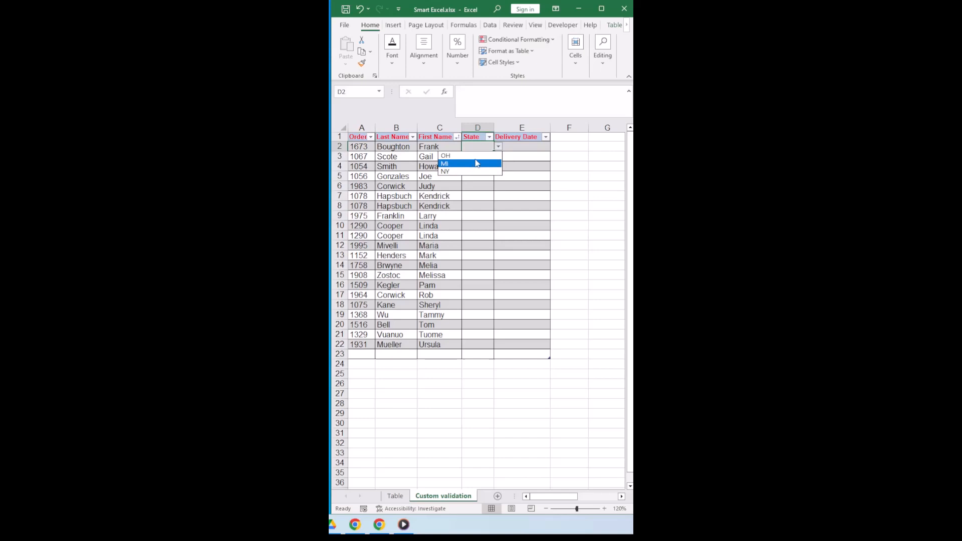
pyautogui.click(498, 147)
pyautogui.click(499, 148)
pyautogui.click(499, 147)
pyautogui.click(498, 147)
pyautogui.click(498, 147)
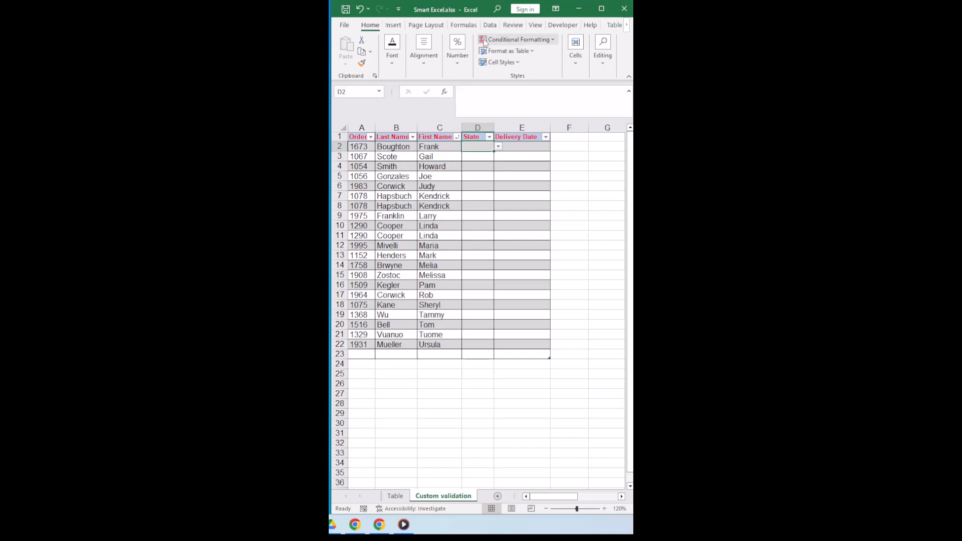
# Set the data validation of cell D2 to allow a List with OH, MI, NY as its source
pyautogui.click(487, 25)
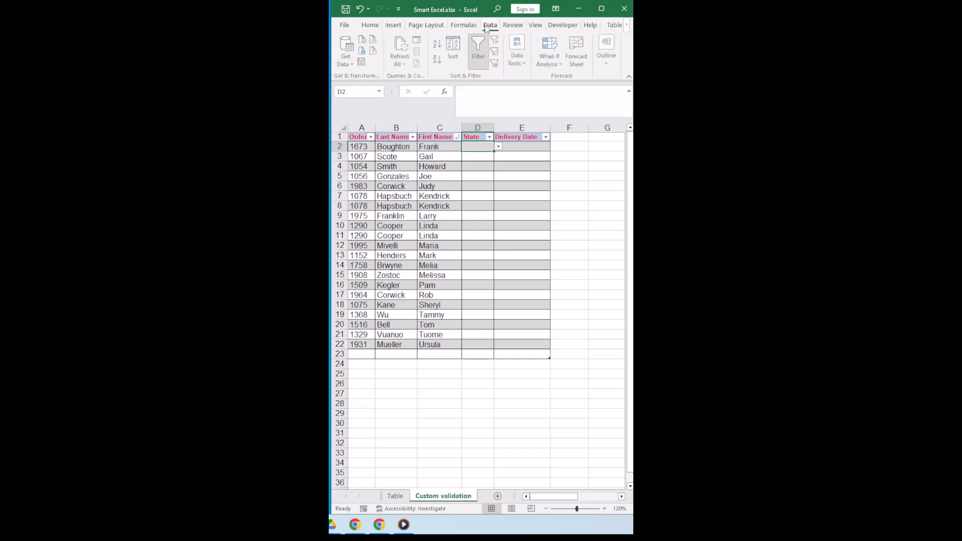
pyautogui.click(527, 66)
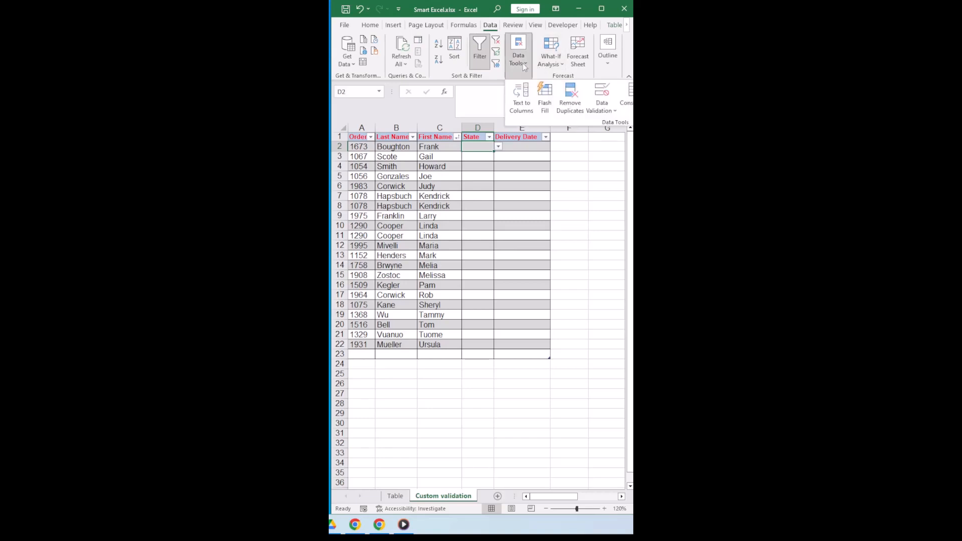
pyautogui.click(602, 105)
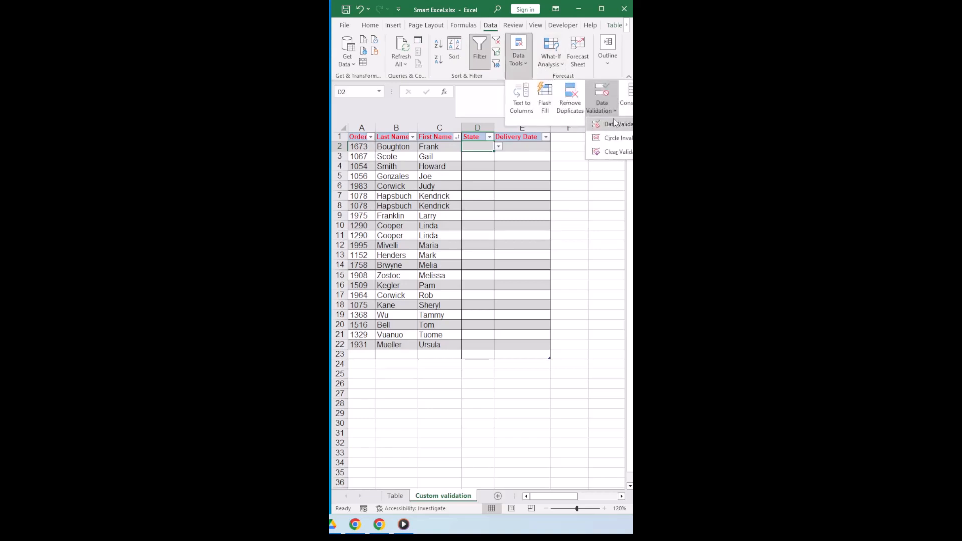
pyautogui.click(615, 124)
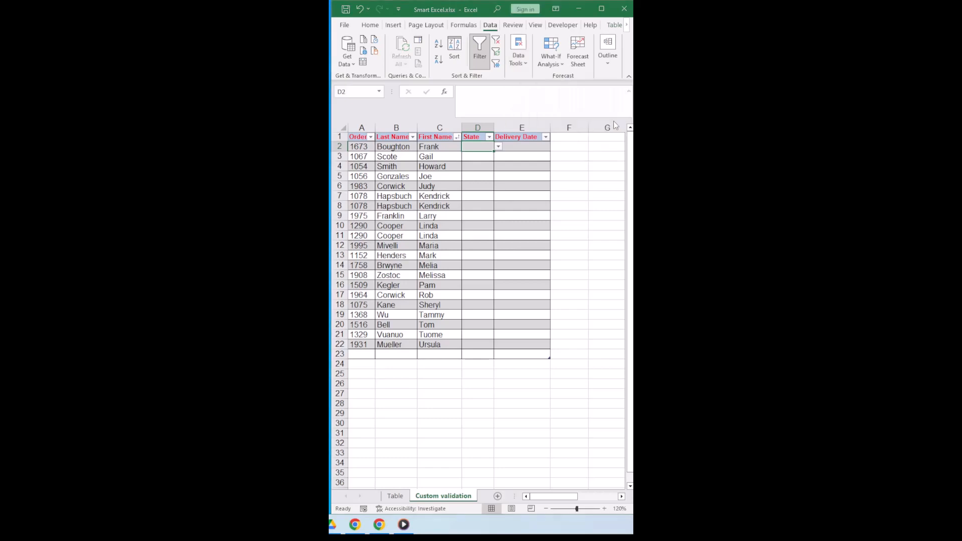
pyautogui.moveTo(612, 226); pyautogui.dragTo(431, 209)
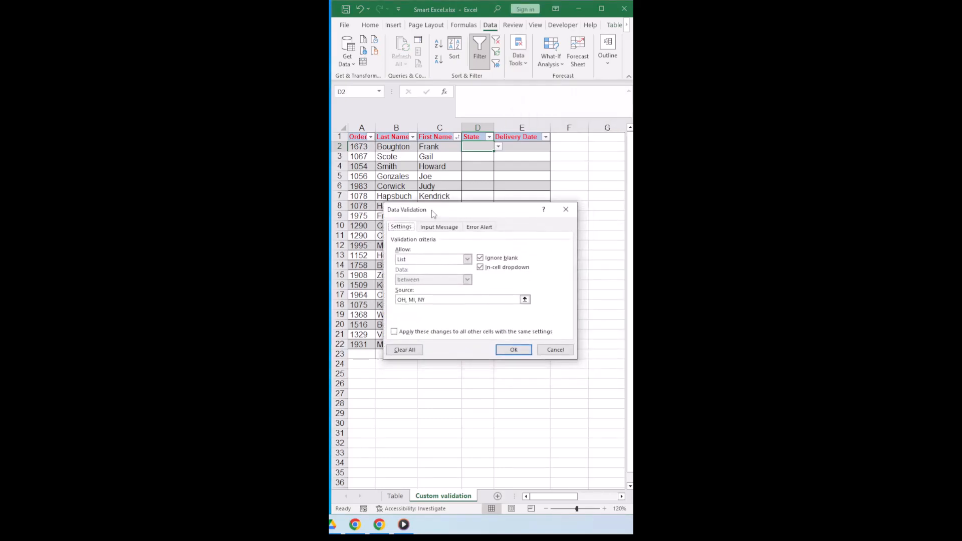
pyautogui.click(440, 258)
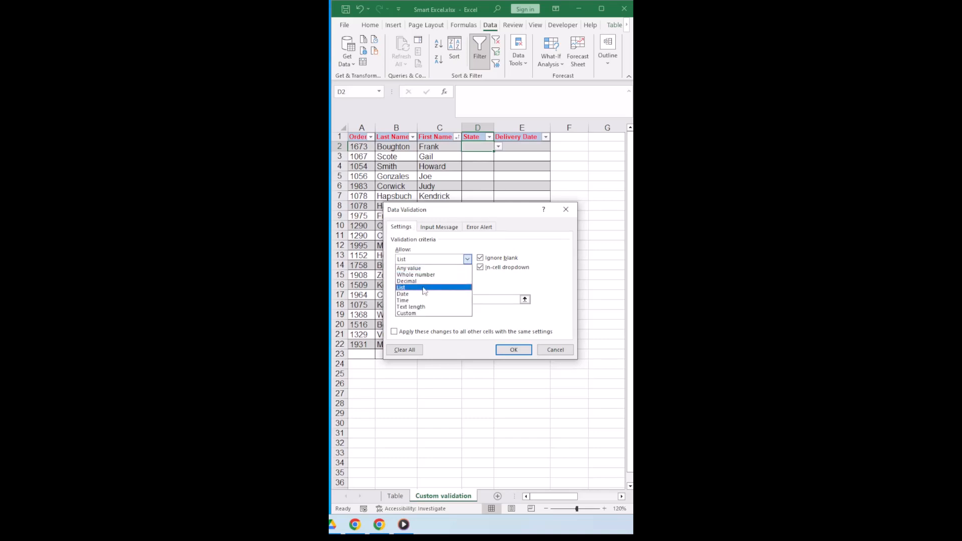
pyautogui.click(426, 269)
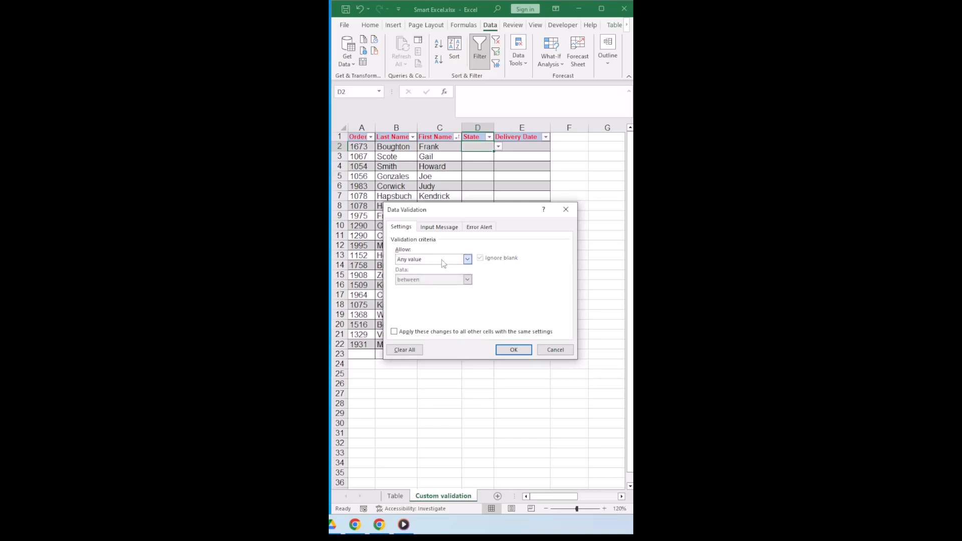
pyautogui.click(442, 261)
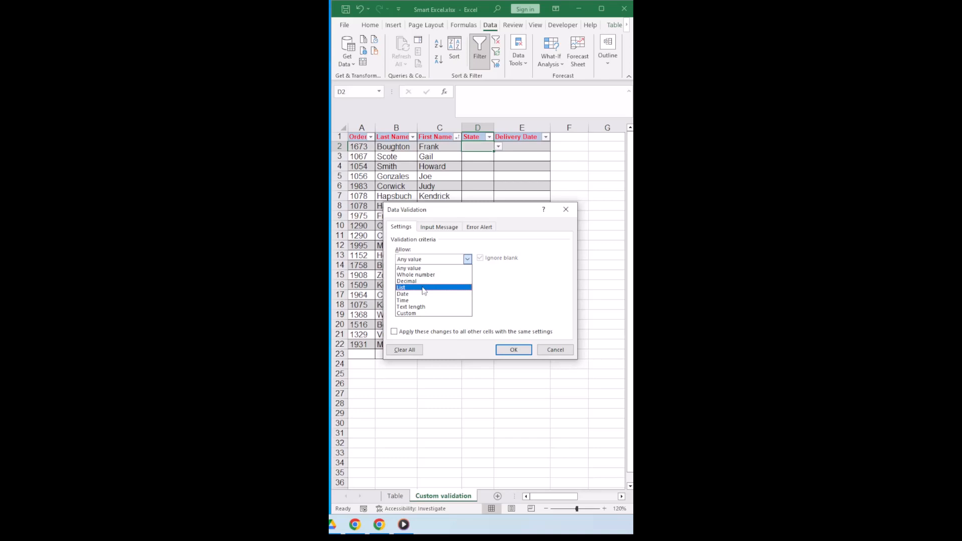
pyautogui.click(423, 287)
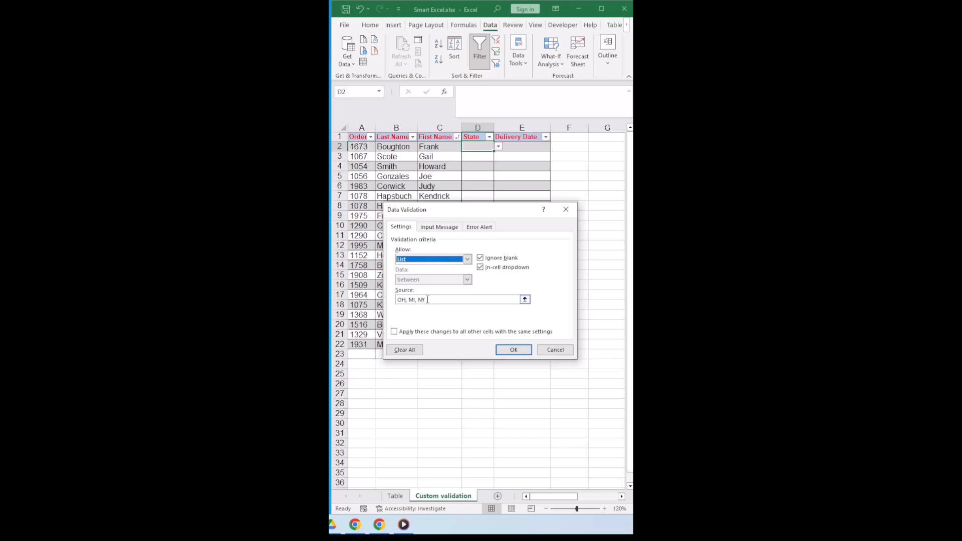
pyautogui.click(521, 349)
# Fill the State column from the in-cell lists with MI in D2 and D3 and NY in D4
pyautogui.click(498, 146)
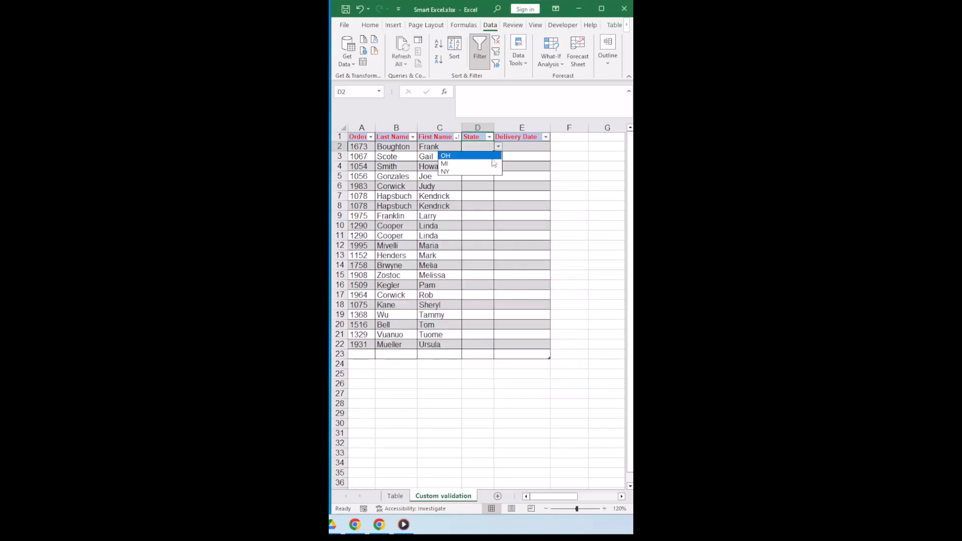
pyautogui.click(483, 161)
pyautogui.click(485, 160)
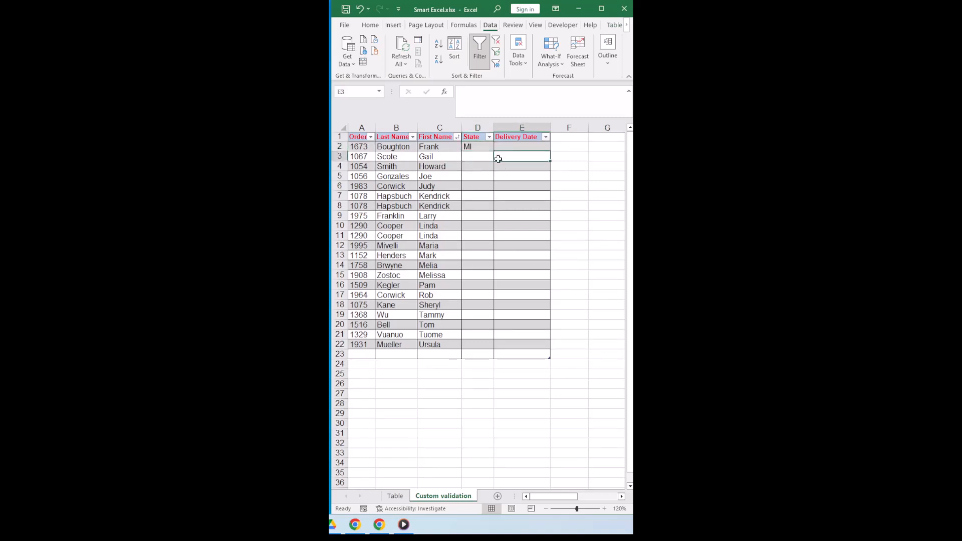
pyautogui.click(498, 156)
pyautogui.click(482, 174)
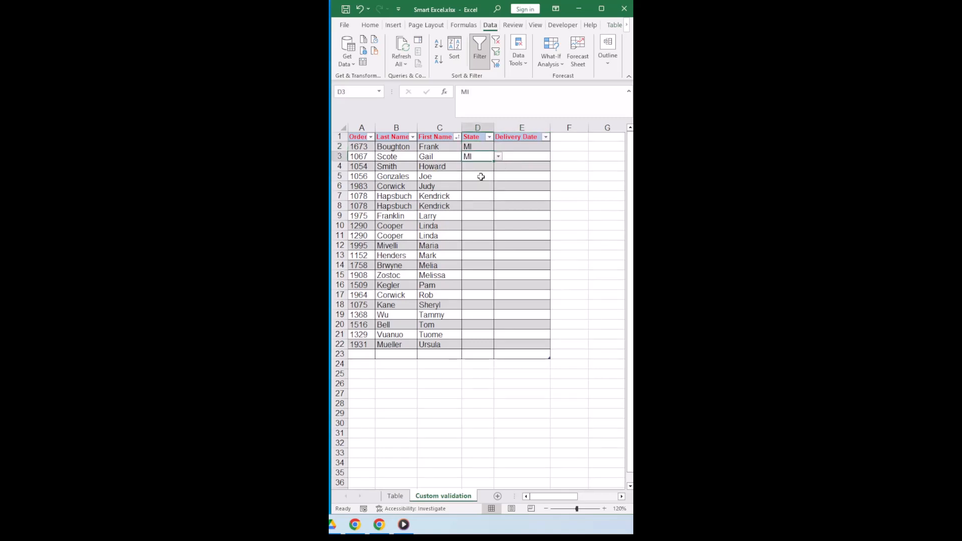
pyautogui.click(488, 166)
pyautogui.click(498, 166)
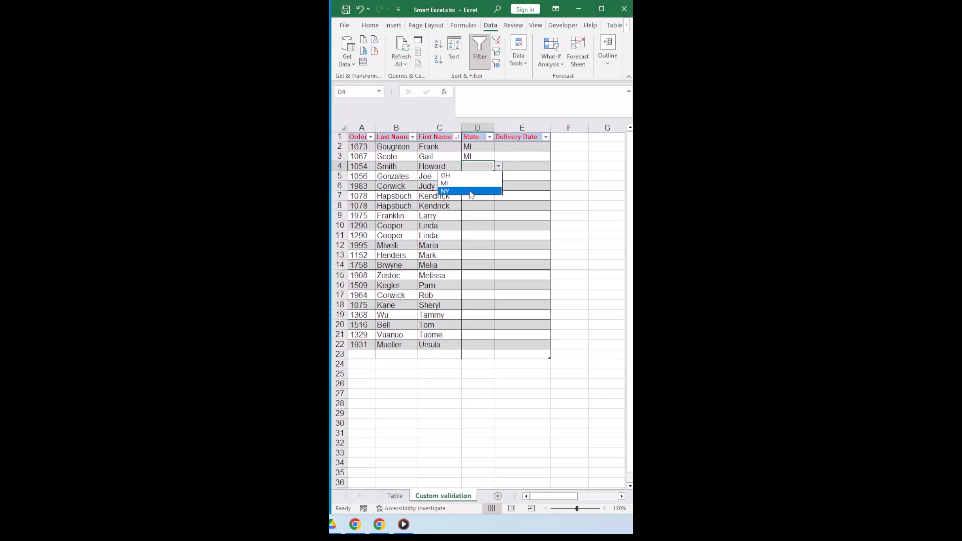
pyautogui.click(466, 191)
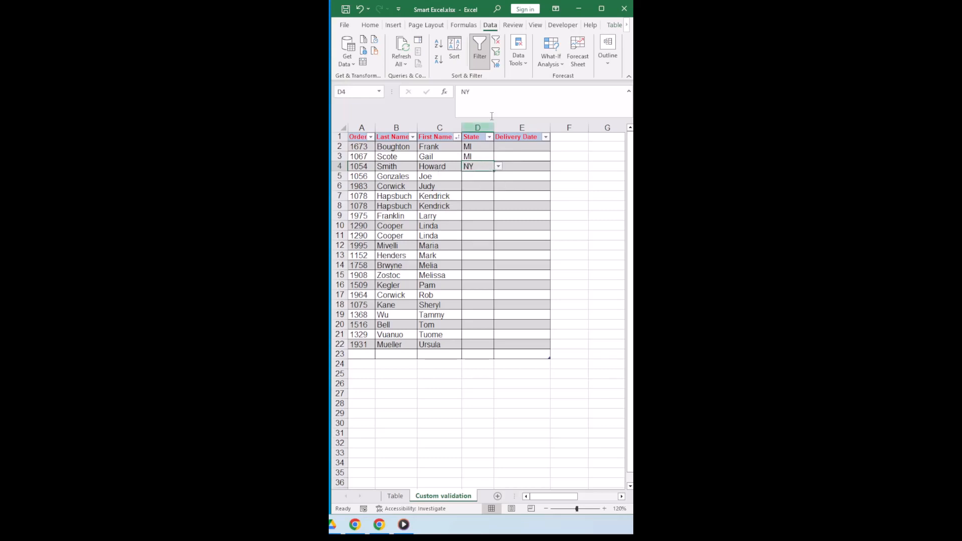
# Examine the Date, Time, Text length and List criteria in the data validation settings of cell D4
pyautogui.click(517, 53)
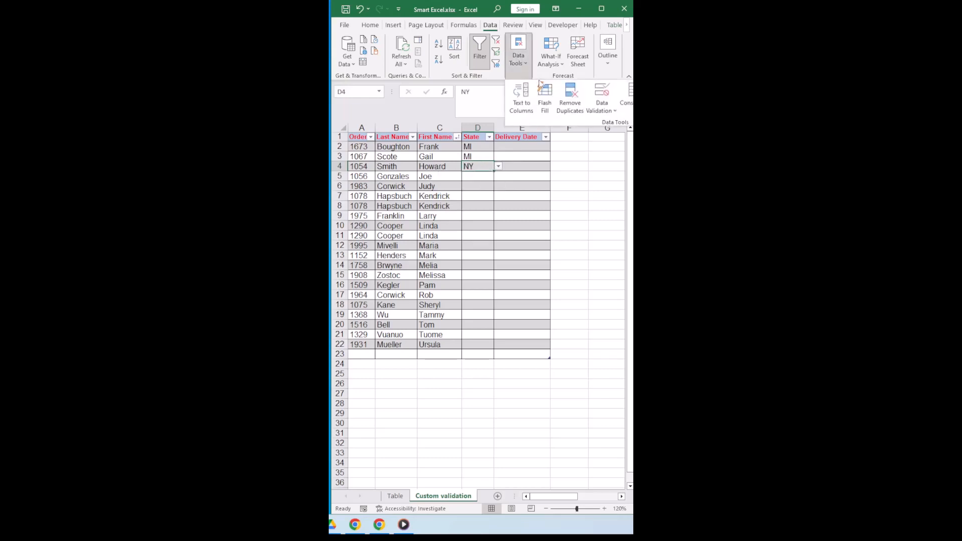
pyautogui.click(602, 106)
pyautogui.click(609, 126)
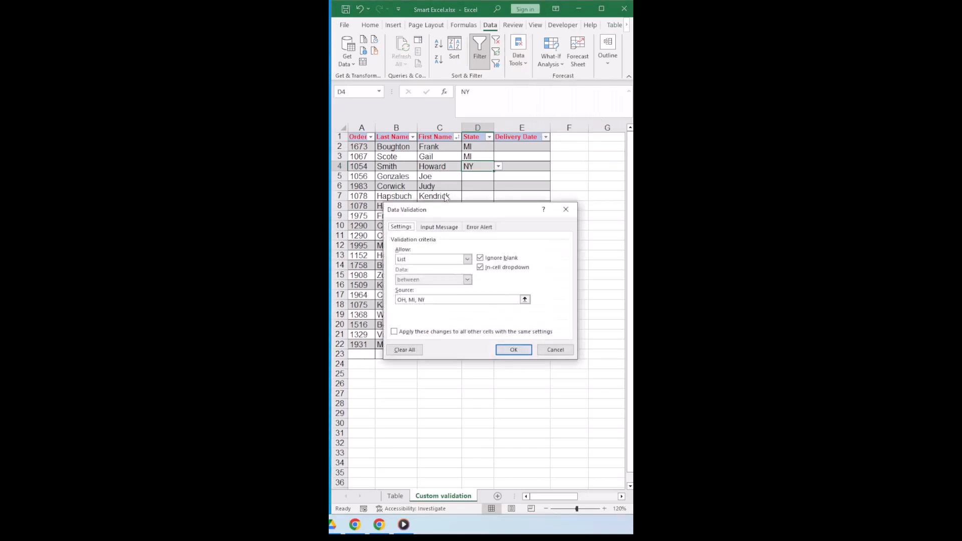
pyautogui.click(422, 259)
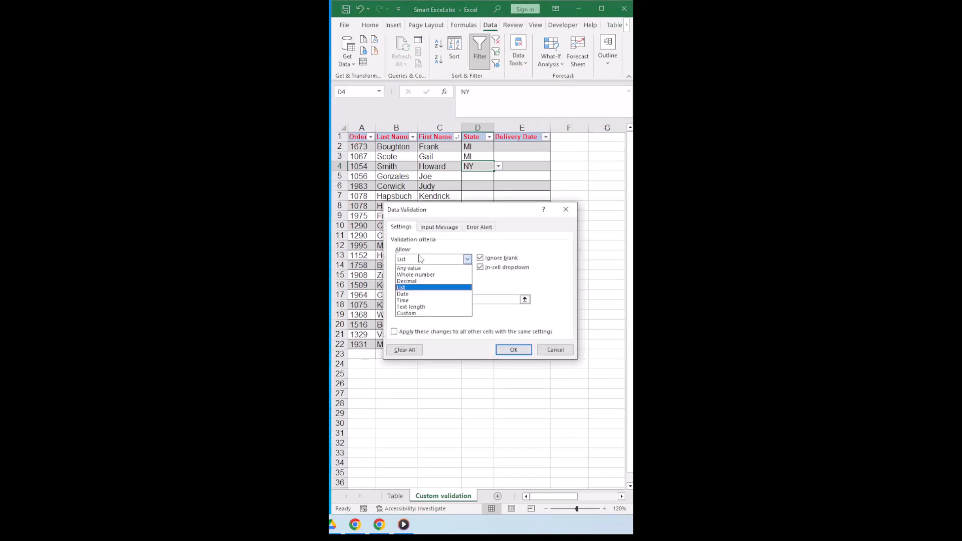
pyautogui.click(415, 295)
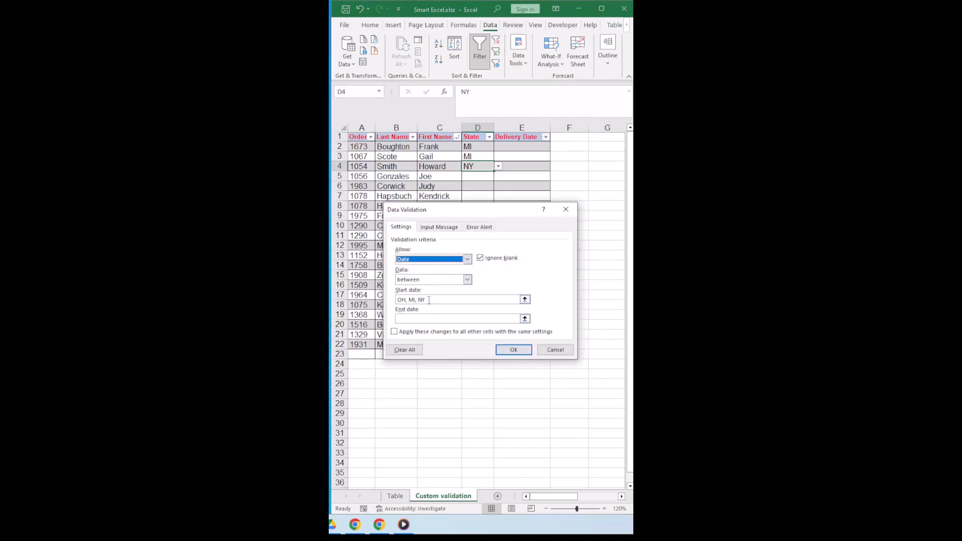
pyautogui.click(424, 260)
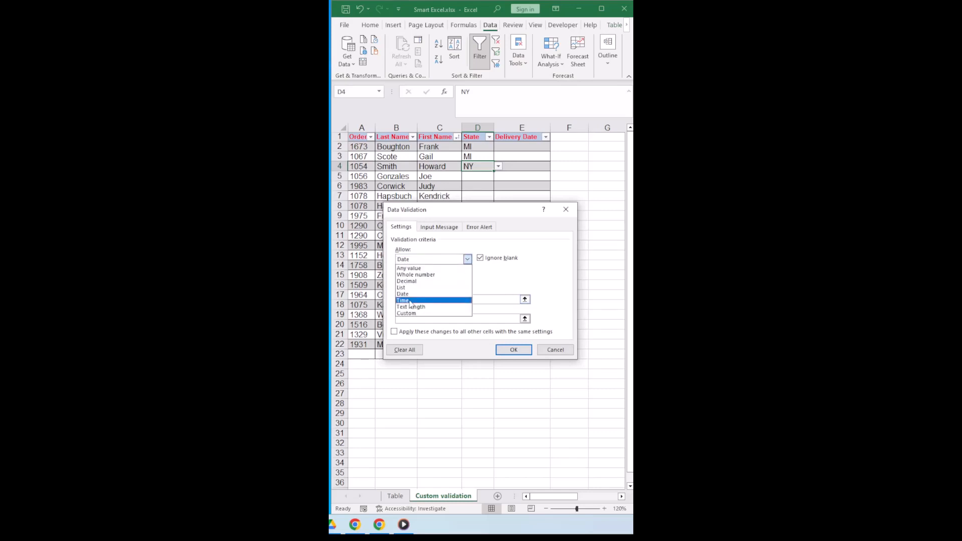
pyautogui.click(409, 300)
pyautogui.click(467, 259)
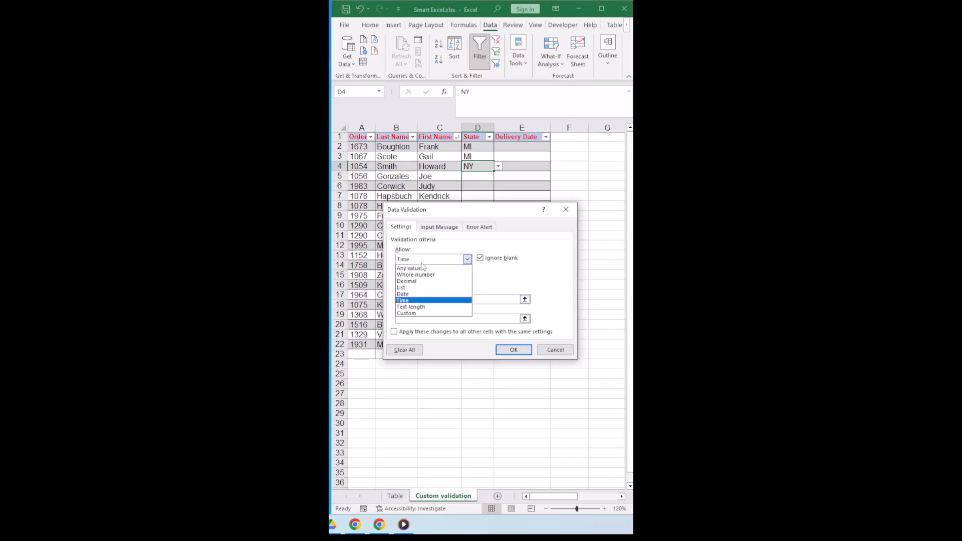
pyautogui.click(416, 308)
pyautogui.click(467, 259)
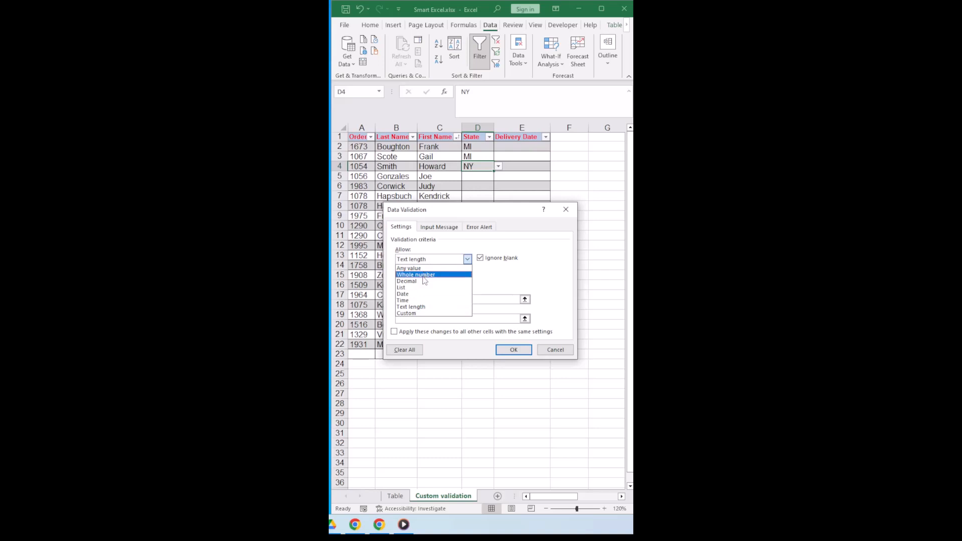
pyautogui.click(420, 287)
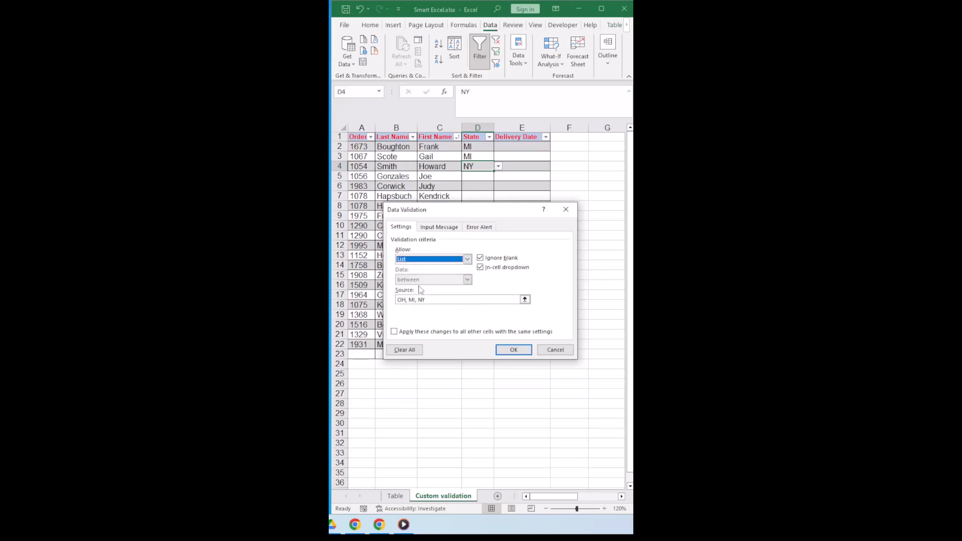
pyautogui.click(439, 261)
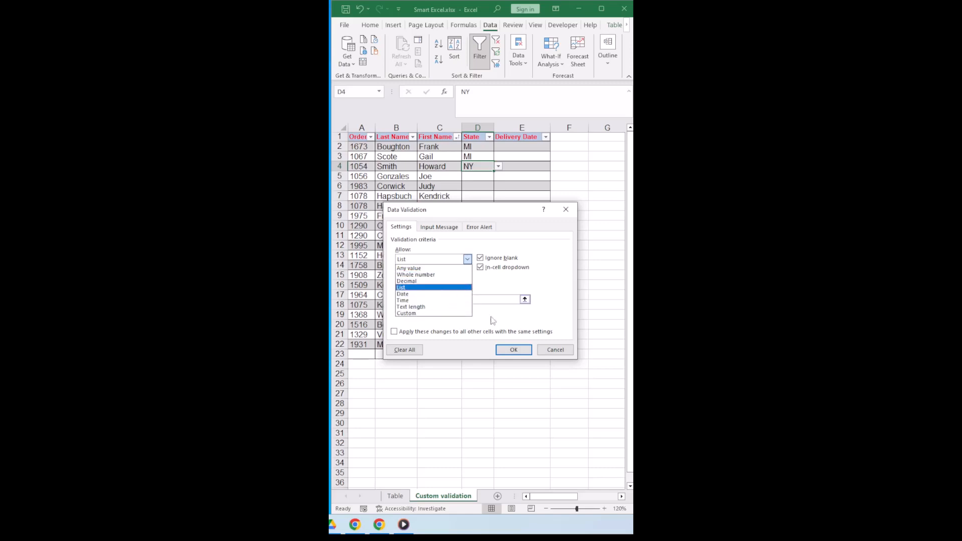
pyautogui.click(555, 350)
pyautogui.click(554, 350)
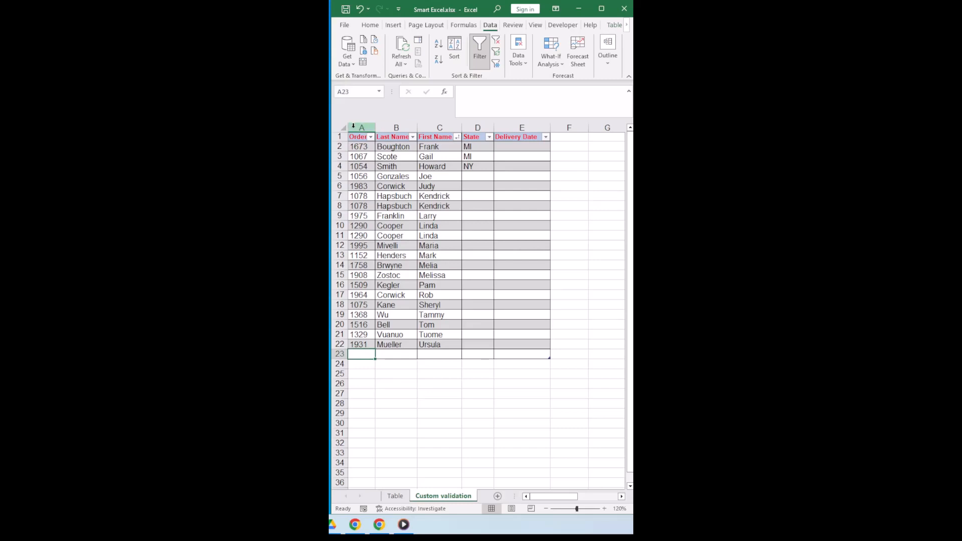
# Set the data validation of cell A23 to allow a Text length between 1 and 4
pyautogui.click(354, 128)
pyautogui.click(361, 354)
pyautogui.click(519, 55)
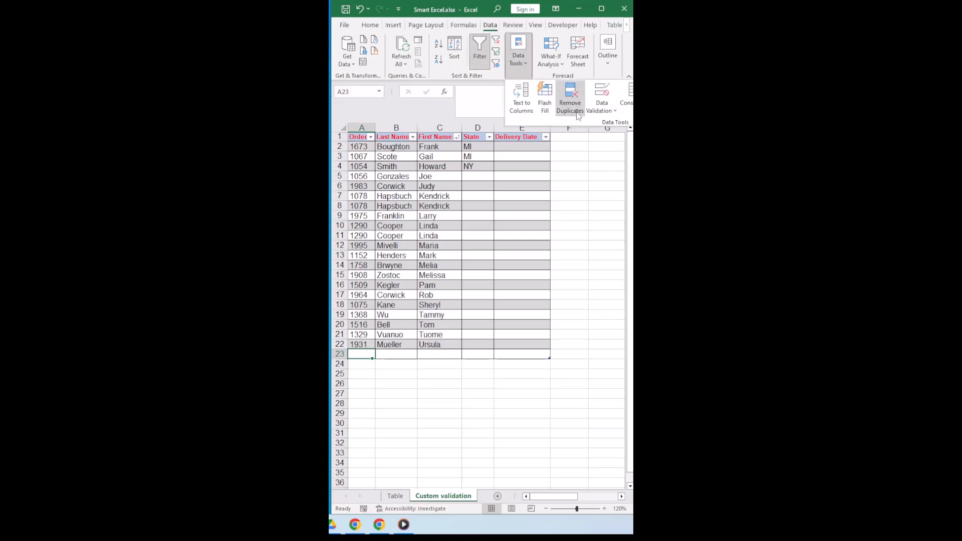
pyautogui.click(607, 116)
pyautogui.click(613, 127)
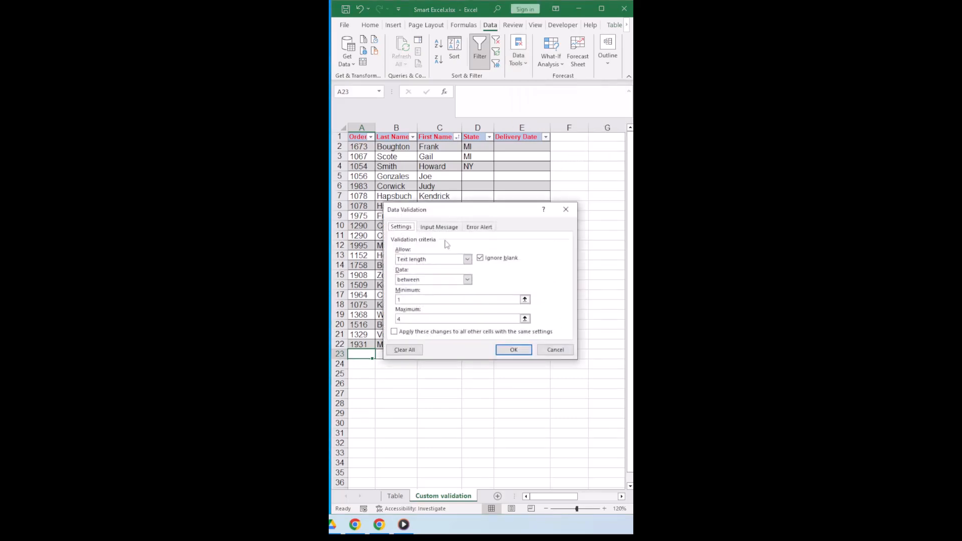
pyautogui.click(418, 259)
pyautogui.click(418, 260)
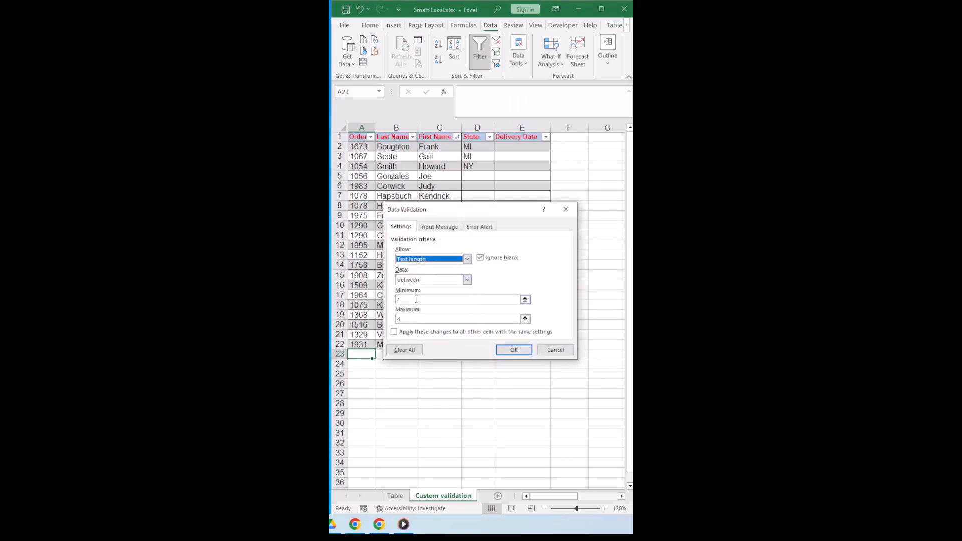
pyautogui.click(406, 318)
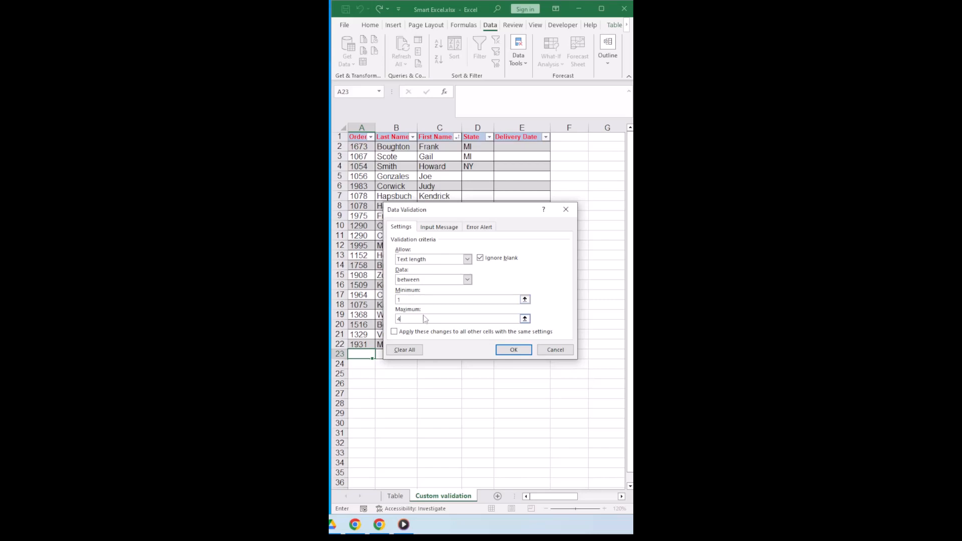
pyautogui.click(512, 350)
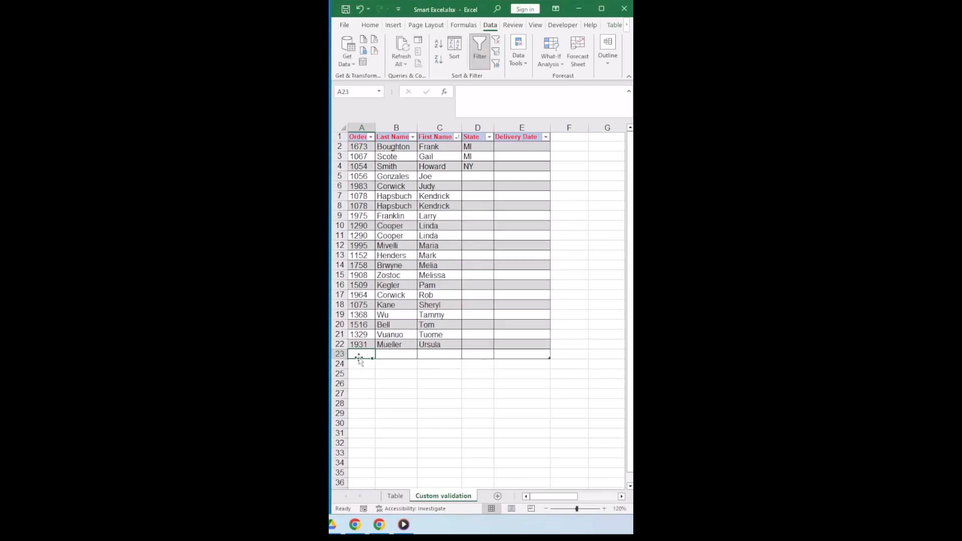
# Enter a two-digit order number in cell A23 to test the text-length rule
pyautogui.write('23')
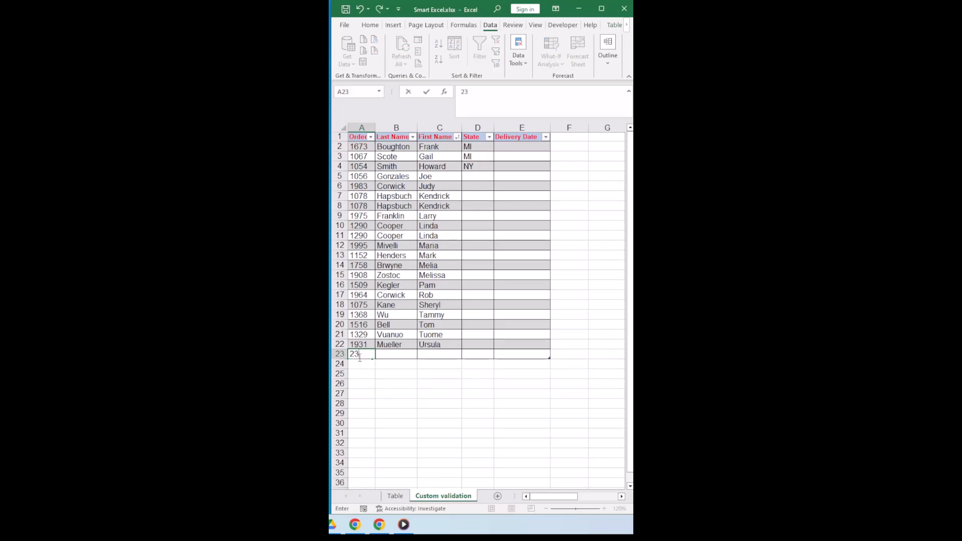
pyautogui.press('Return')
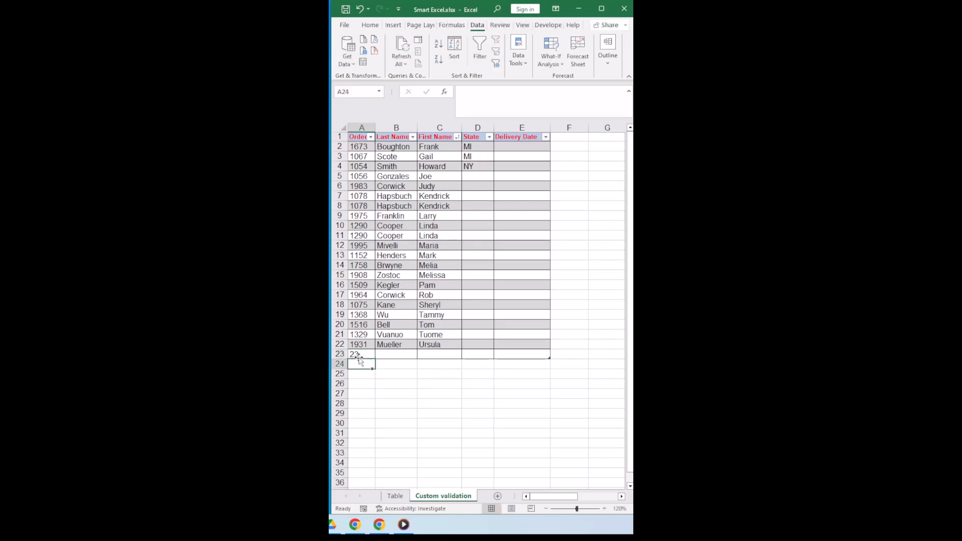
pyautogui.click(361, 354)
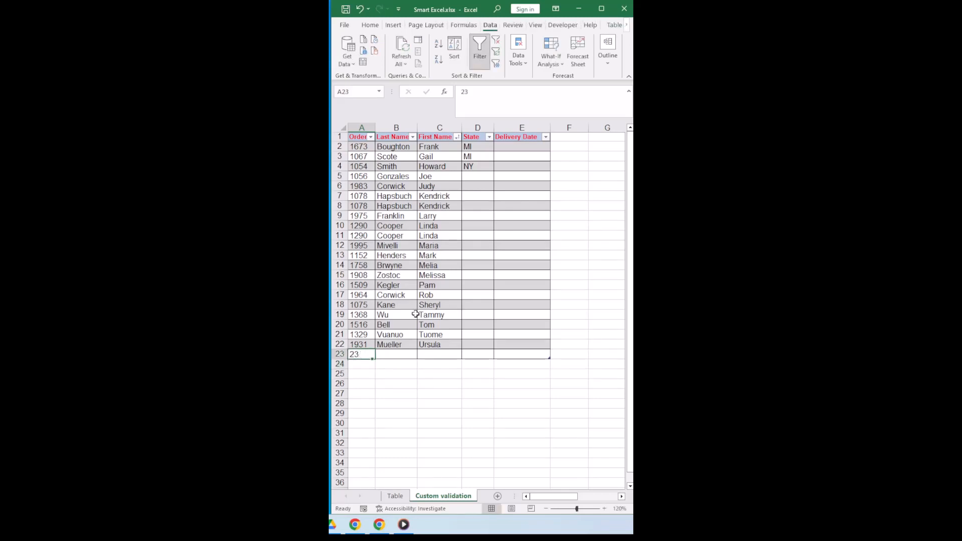
# Test the text-length rule in cell A23 with a one-digit order number, replacing it with a four-digit one
pyautogui.write('1')
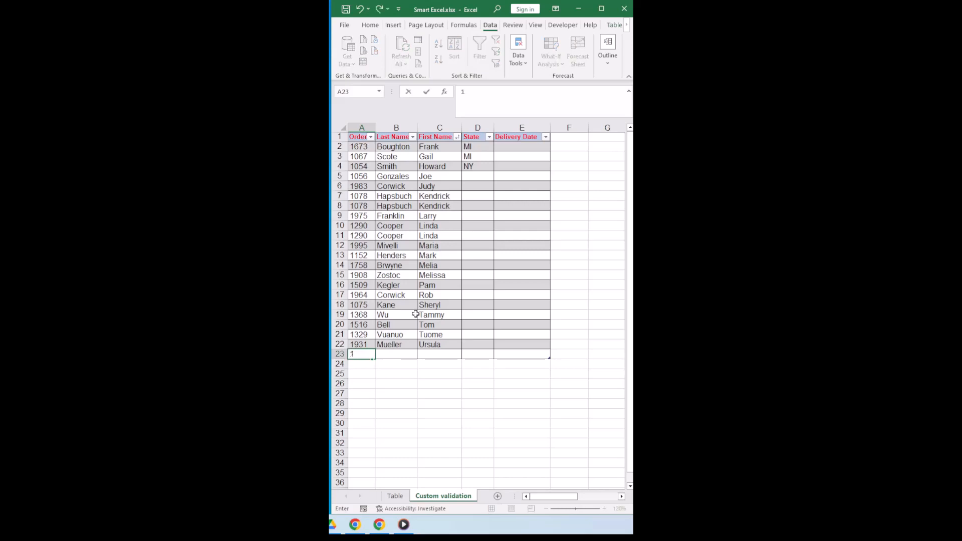
pyautogui.press('Return')
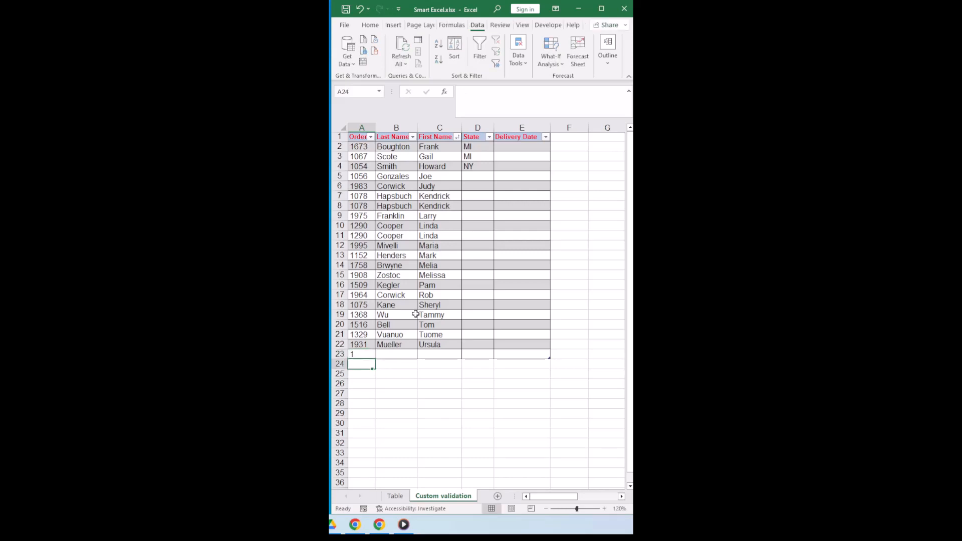
pyautogui.click(366, 352)
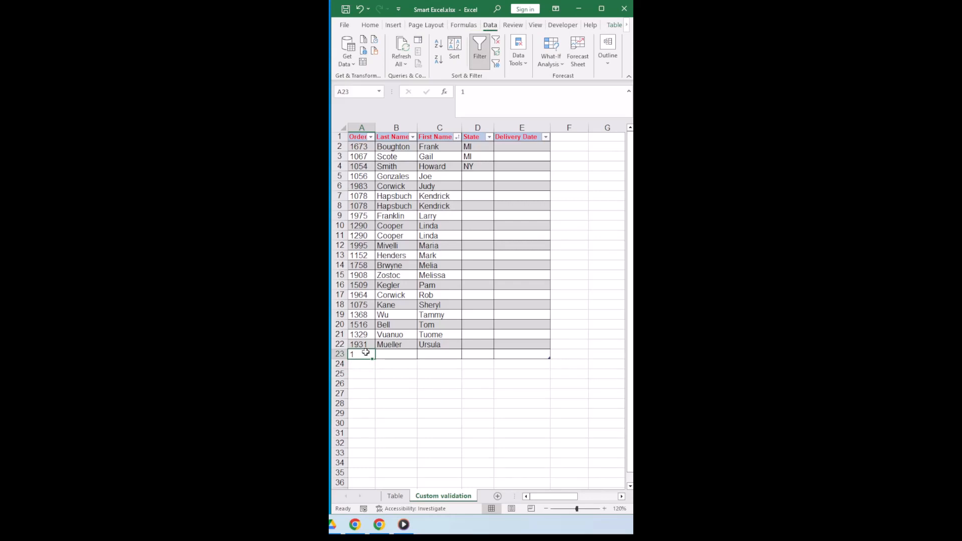
pyautogui.write('19')
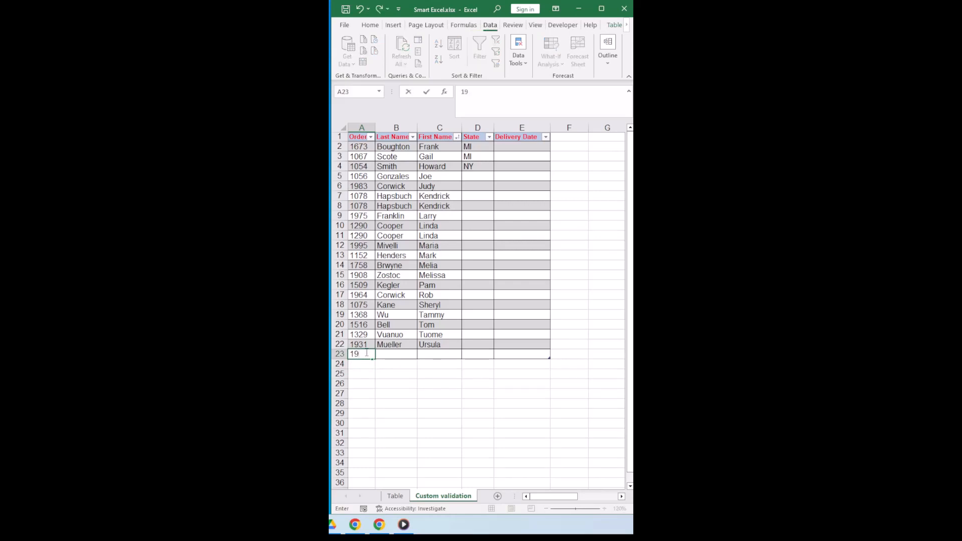
pyautogui.write('99')
pyautogui.press('Return')
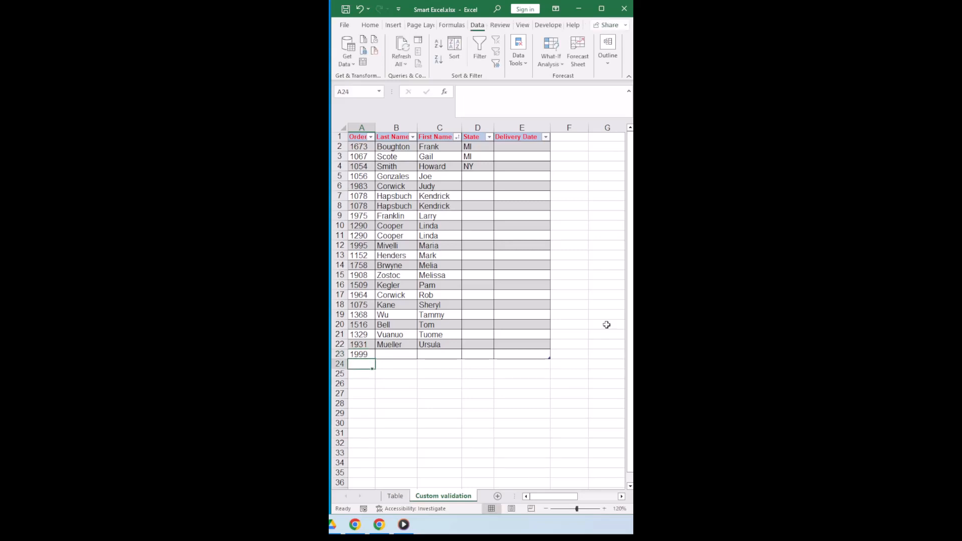
# Try to enter a five-digit order number in cell A23 and discard the entry
pyautogui.click(365, 355)
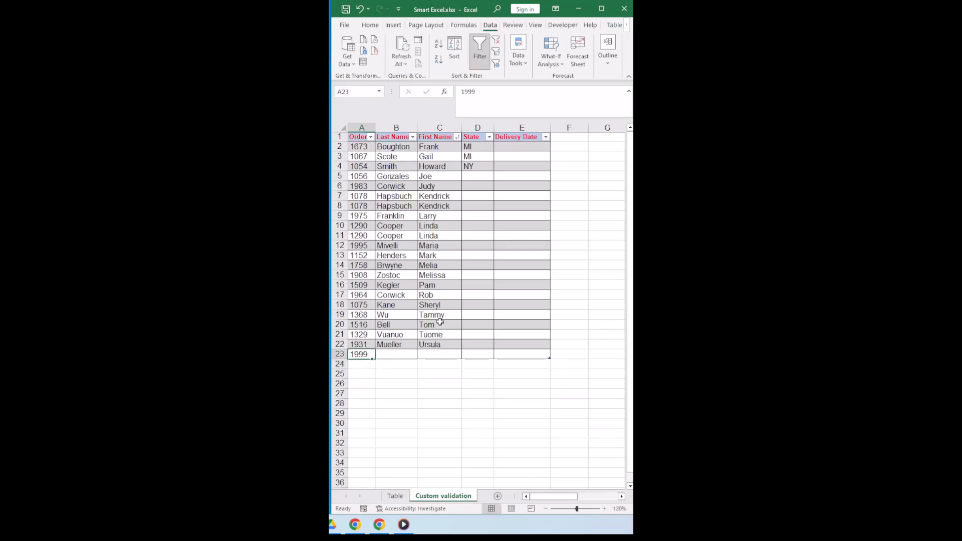
pyautogui.write('199')
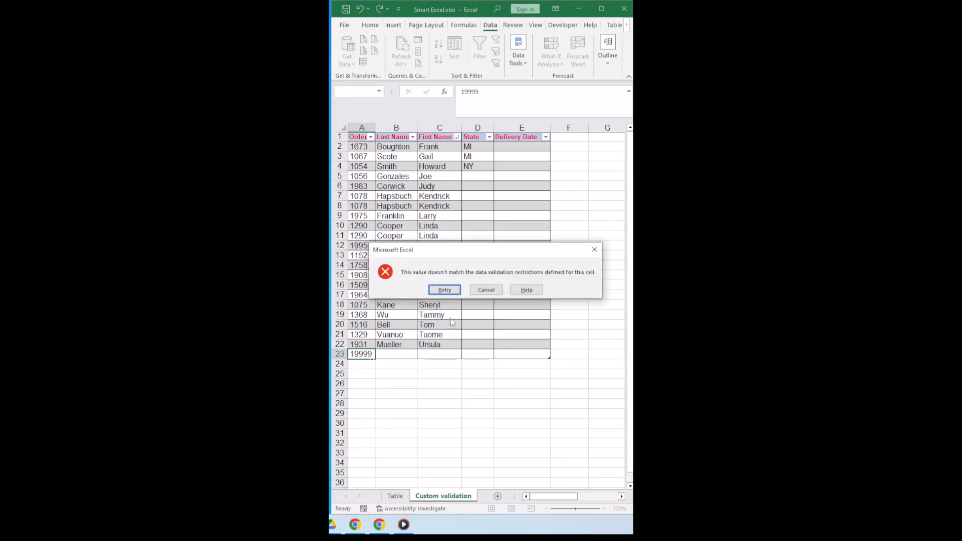
pyautogui.click(485, 293)
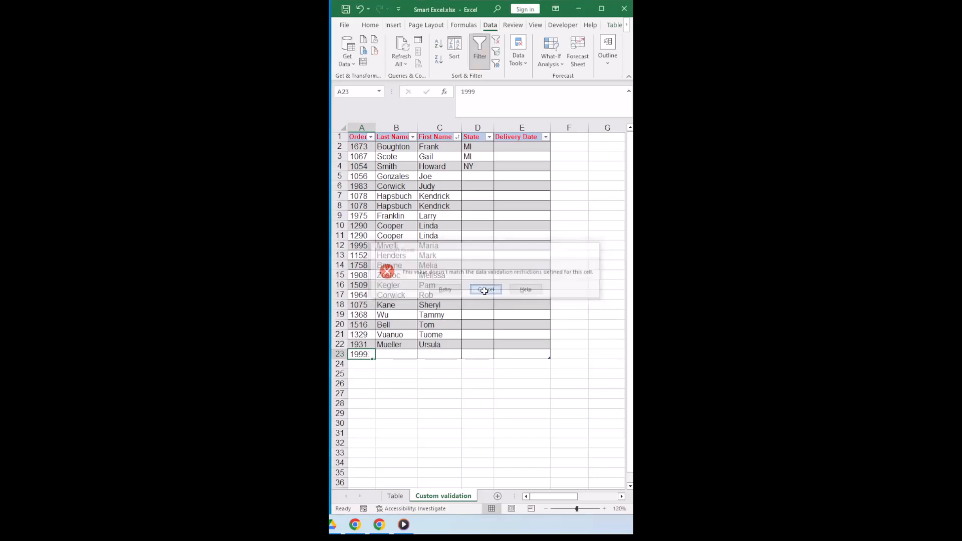
# Examine the Text length limits in the data validation settings of cell A23 without changing them
pyautogui.click(523, 65)
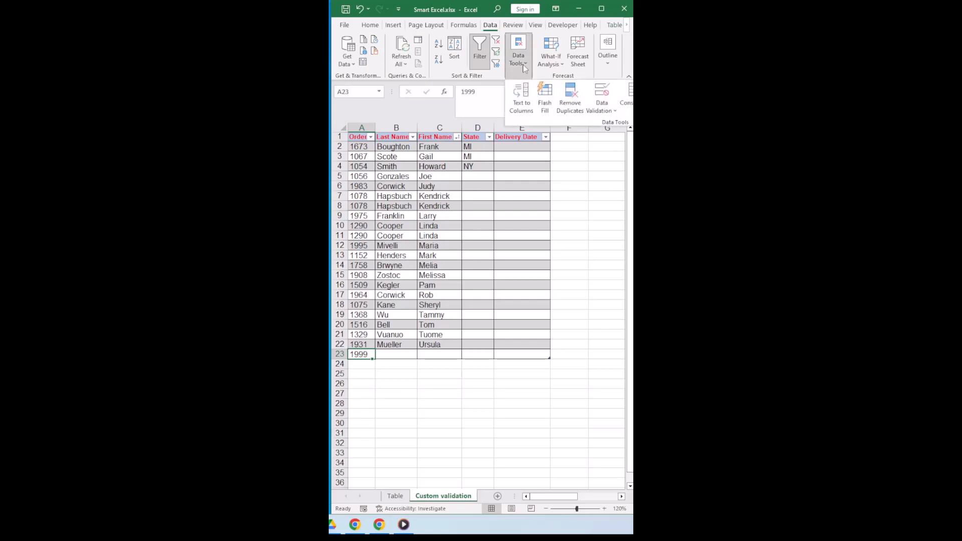
pyautogui.click(602, 108)
pyautogui.click(613, 125)
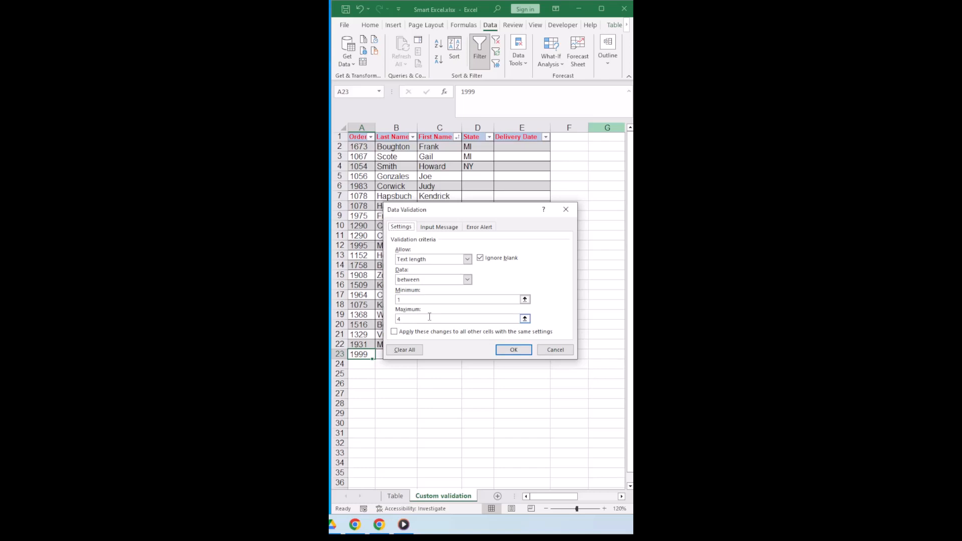
pyautogui.click(569, 351)
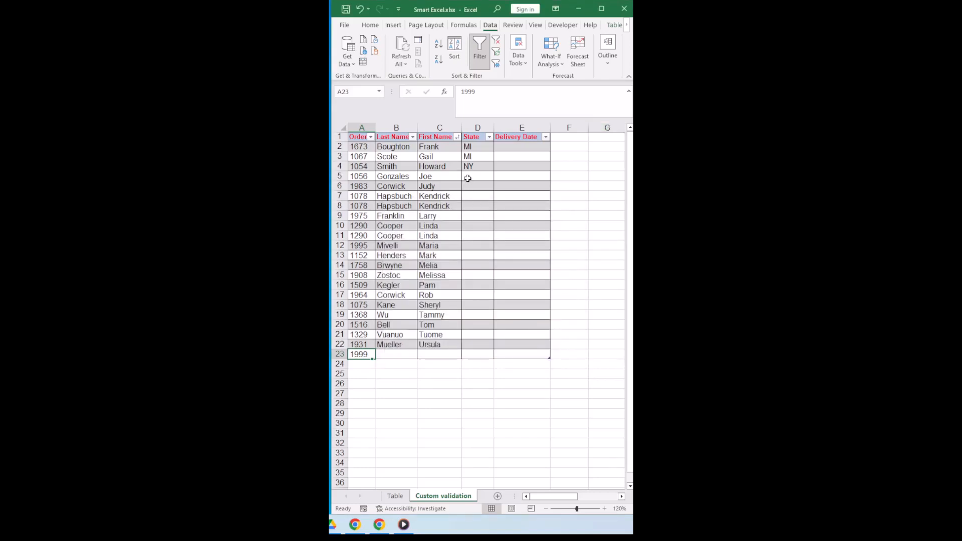
# Examine the in-cell state list of D5 and its List source in the data validation settings
pyautogui.click(476, 179)
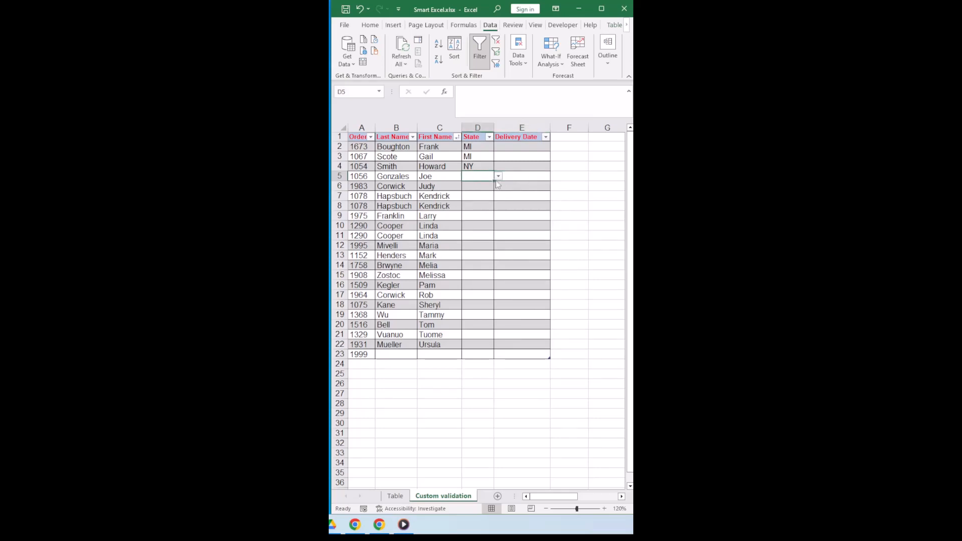
pyautogui.click(498, 177)
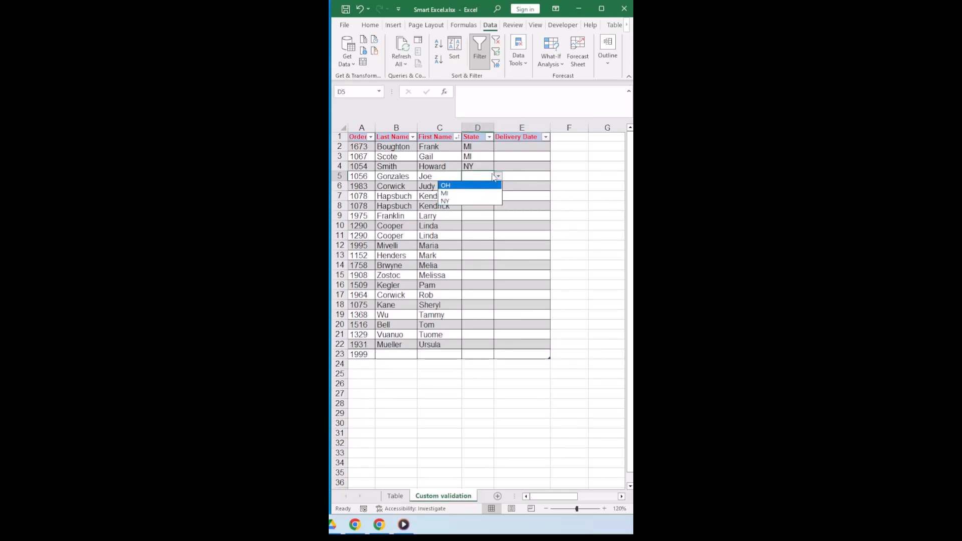
pyautogui.click(498, 176)
pyautogui.click(497, 176)
pyautogui.click(498, 177)
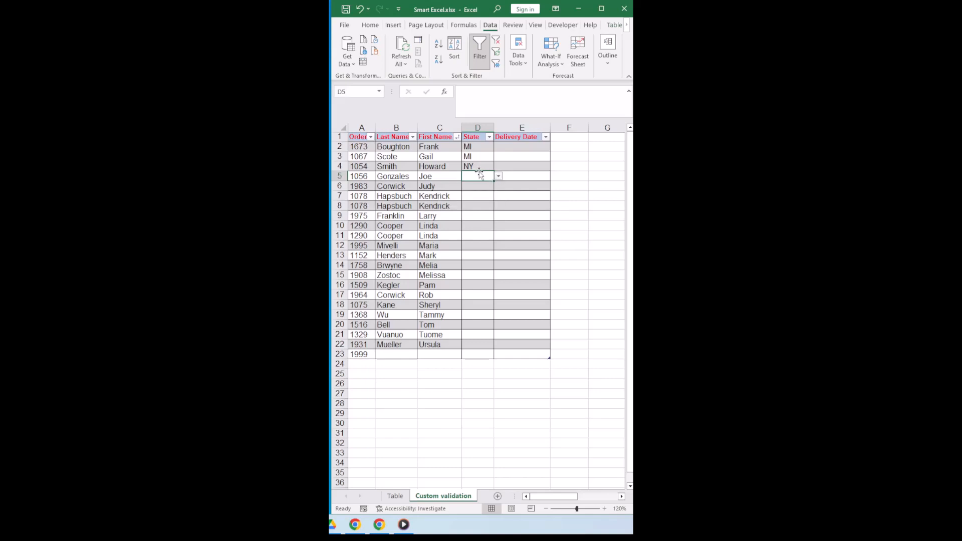
pyautogui.click(527, 65)
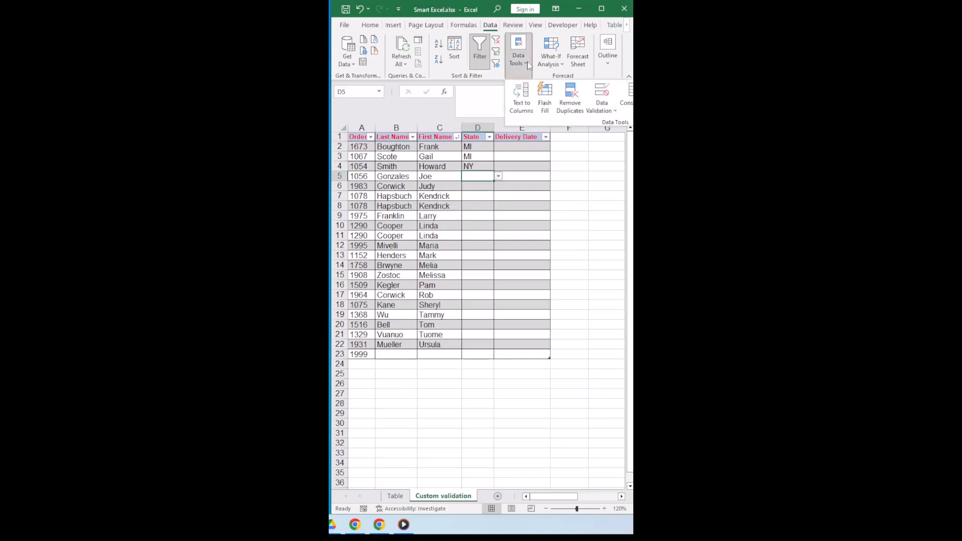
pyautogui.click(613, 109)
pyautogui.click(614, 124)
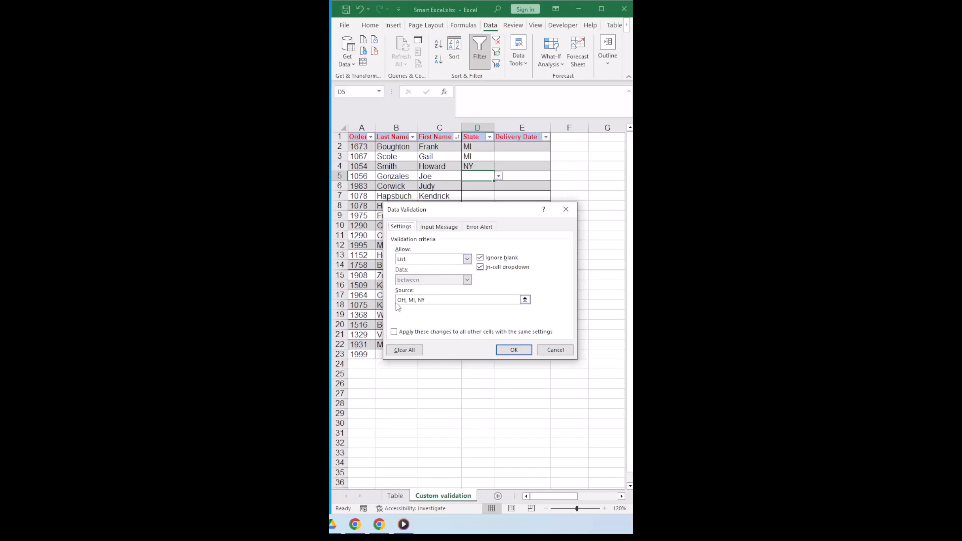
pyautogui.click(553, 350)
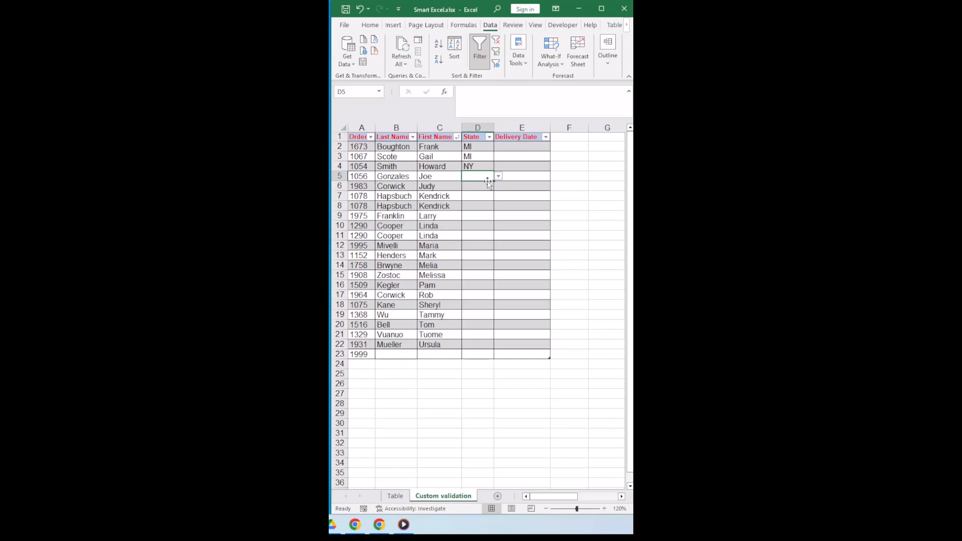
# Try to enter the unlisted state FL in cell D5 and discard the entry
pyautogui.write('FL')
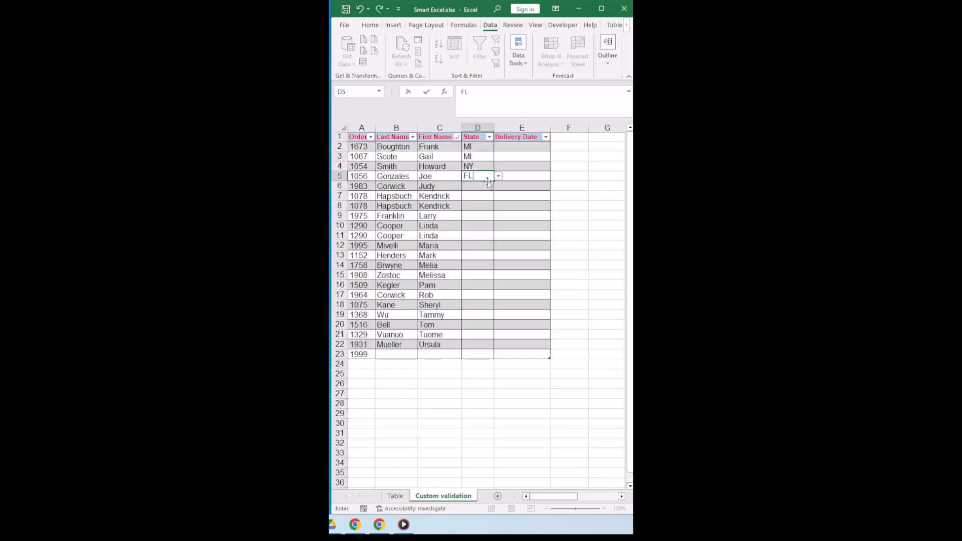
pyautogui.press('Return')
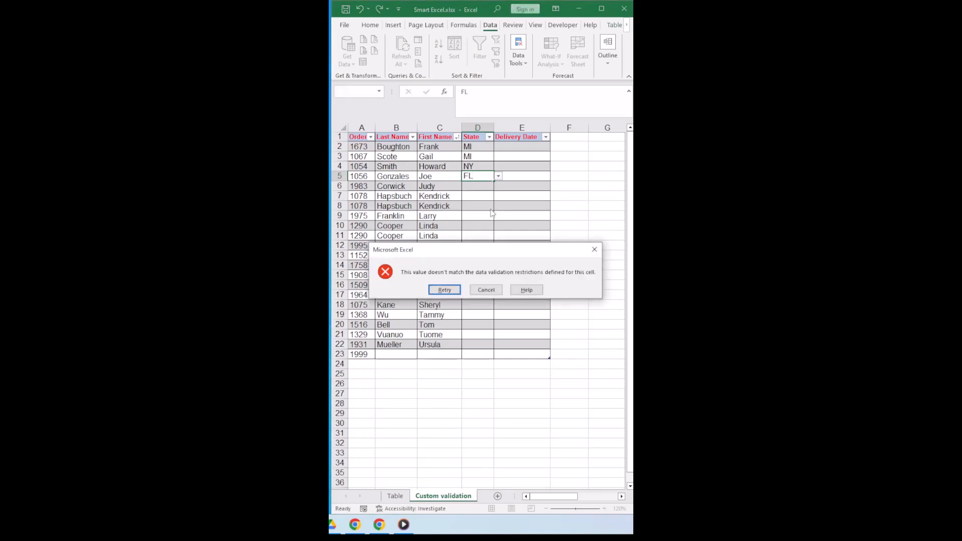
pyautogui.click(485, 290)
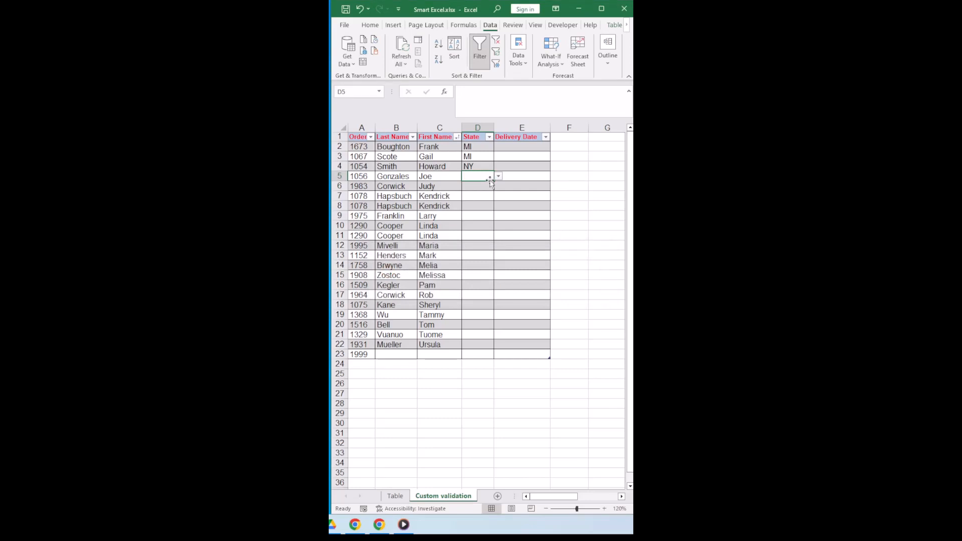
# Apply Custom data validation with the formula =WEEKDAY(E2)<5 to the first Delivery Date cell, E2
pyautogui.click(523, 147)
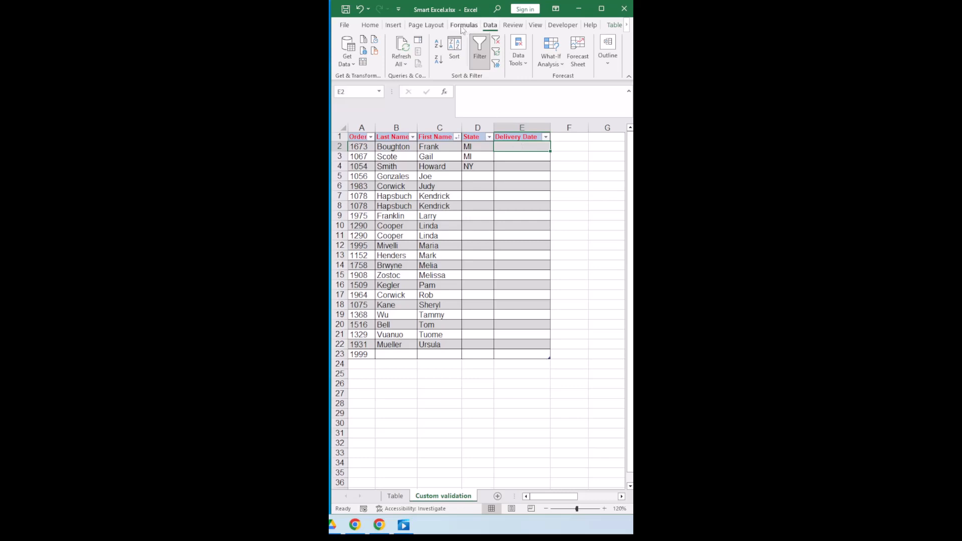
pyautogui.click(518, 50)
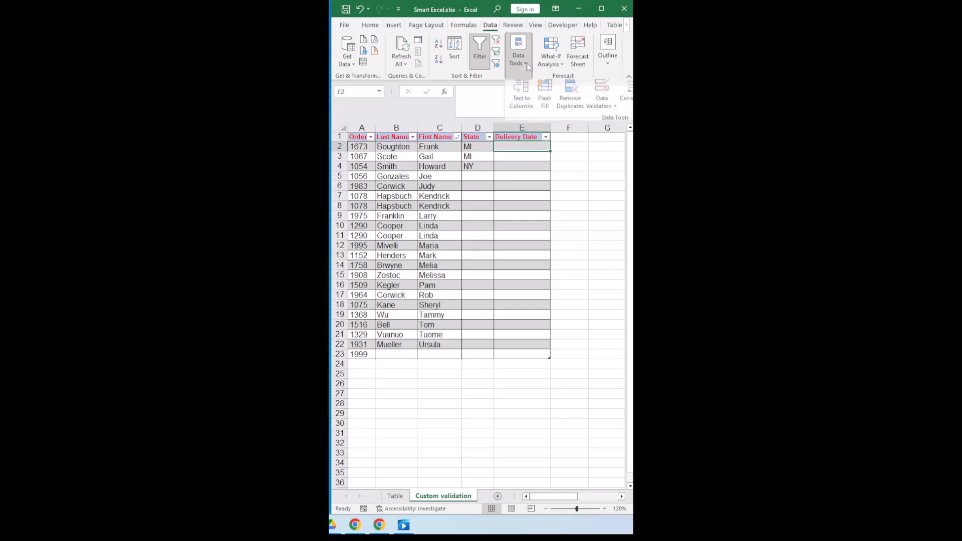
pyautogui.click(602, 106)
pyautogui.click(614, 138)
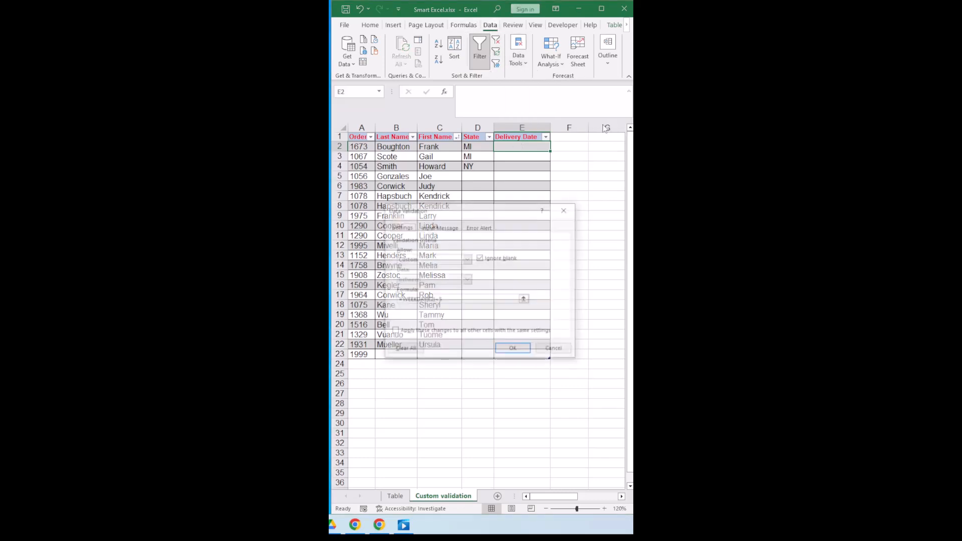
pyautogui.click(432, 260)
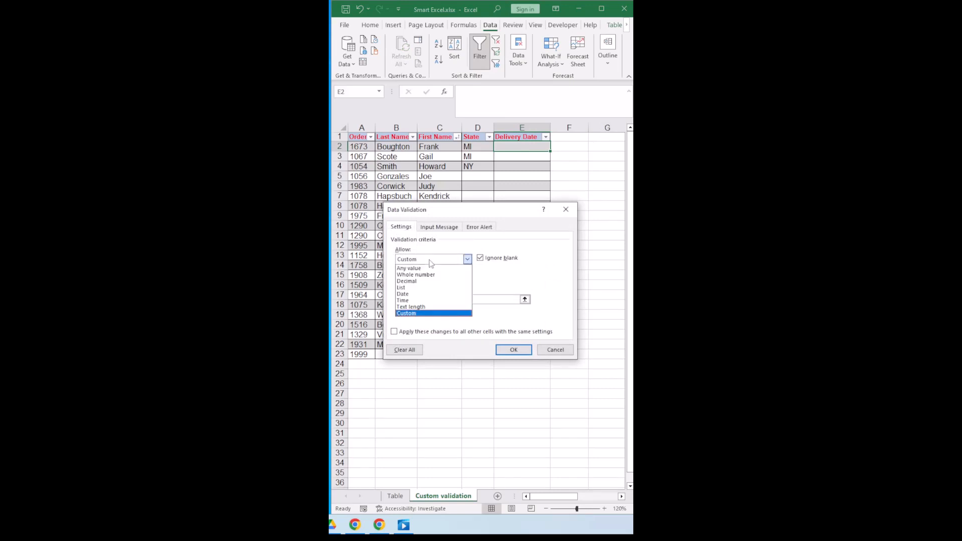
pyautogui.click(411, 314)
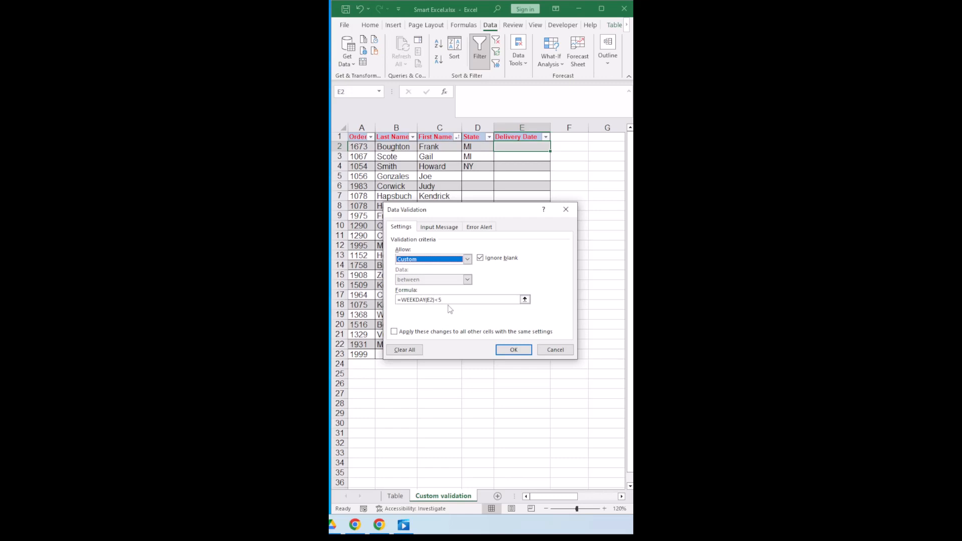
pyautogui.click(507, 353)
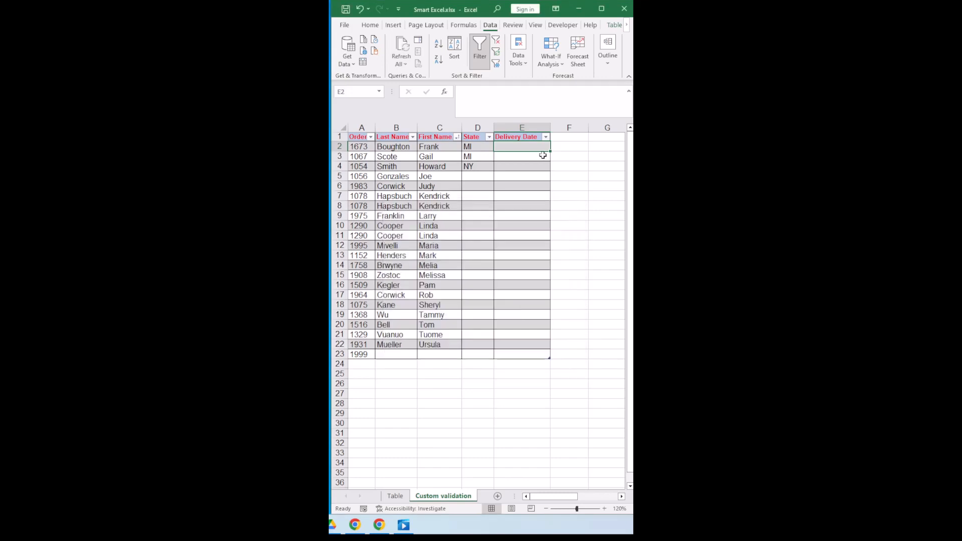
# Enter the consecutive delivery dates 2023-02-05, 2023-02-06, 2023-02-07 and 2023-02-08 in cells E2 to E5
pyautogui.write('20')
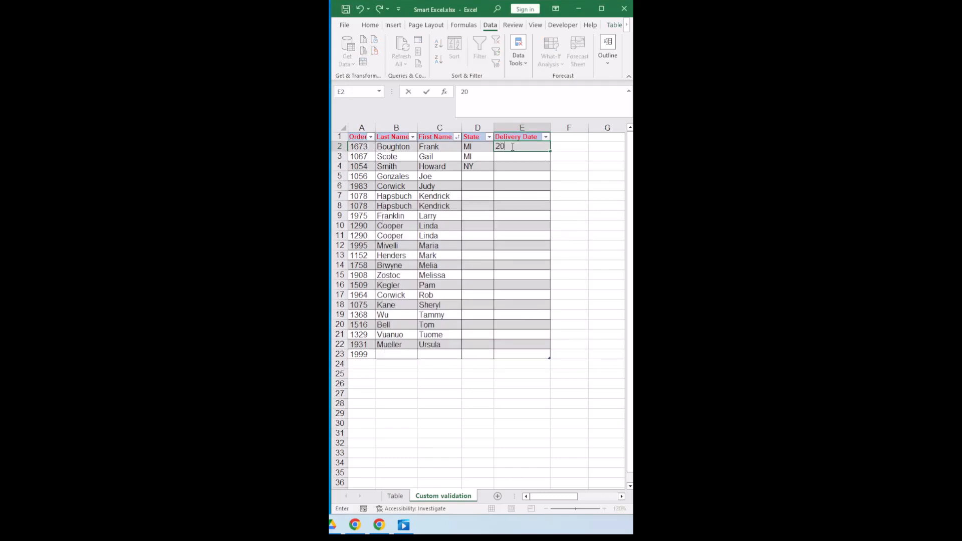
pyautogui.write('23-02-05')
pyautogui.press('Return')
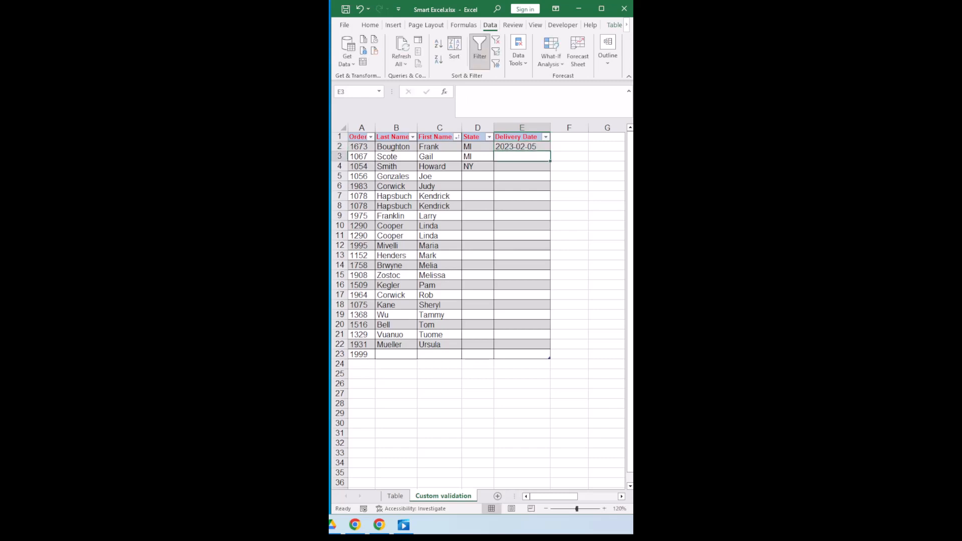
pyautogui.write('202')
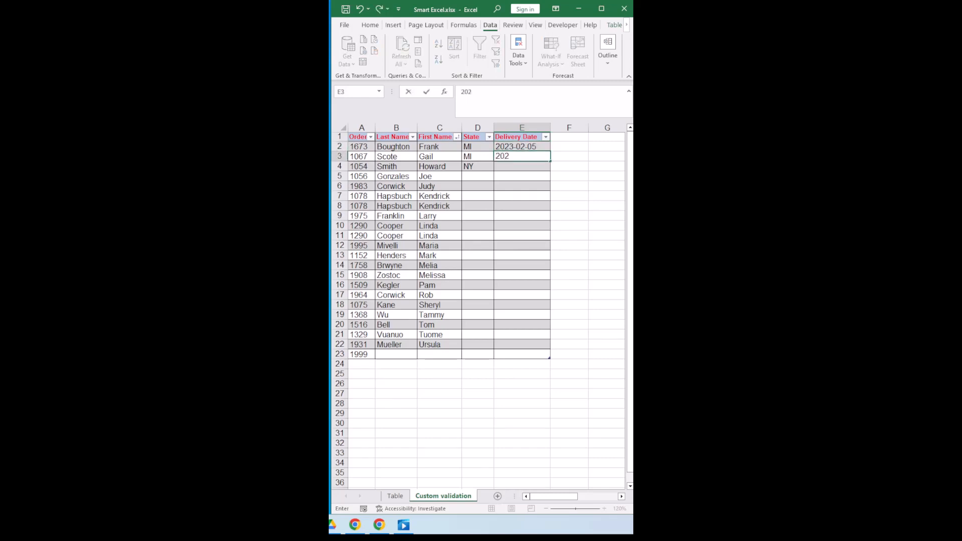
pyautogui.write('3-02-06')
pyautogui.press('Return')
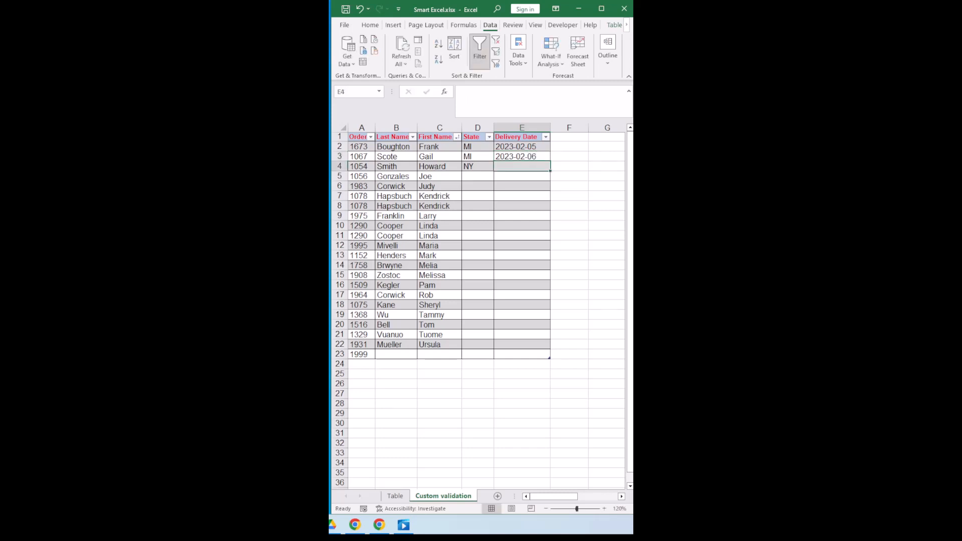
pyautogui.write('2023-')
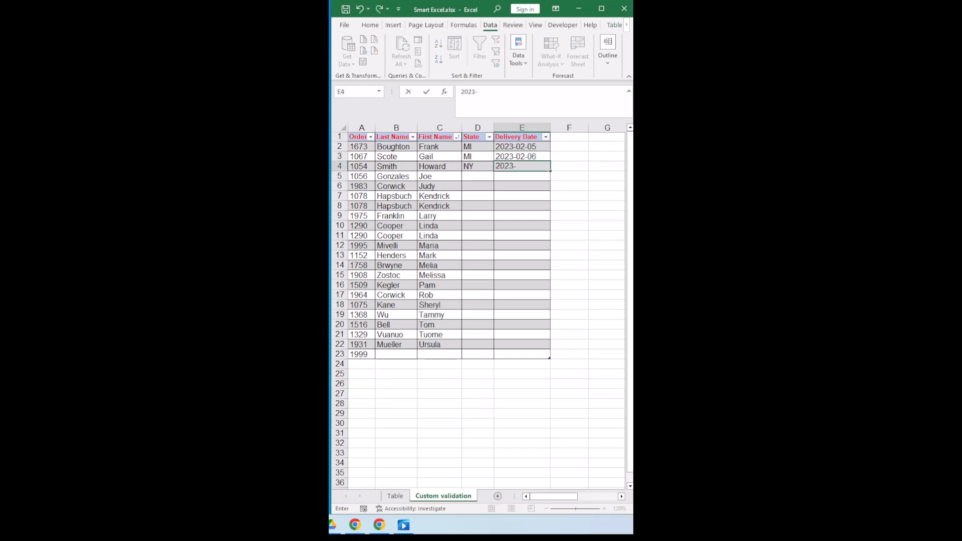
pyautogui.write('02-07')
pyautogui.press('Return')
pyautogui.write('2')
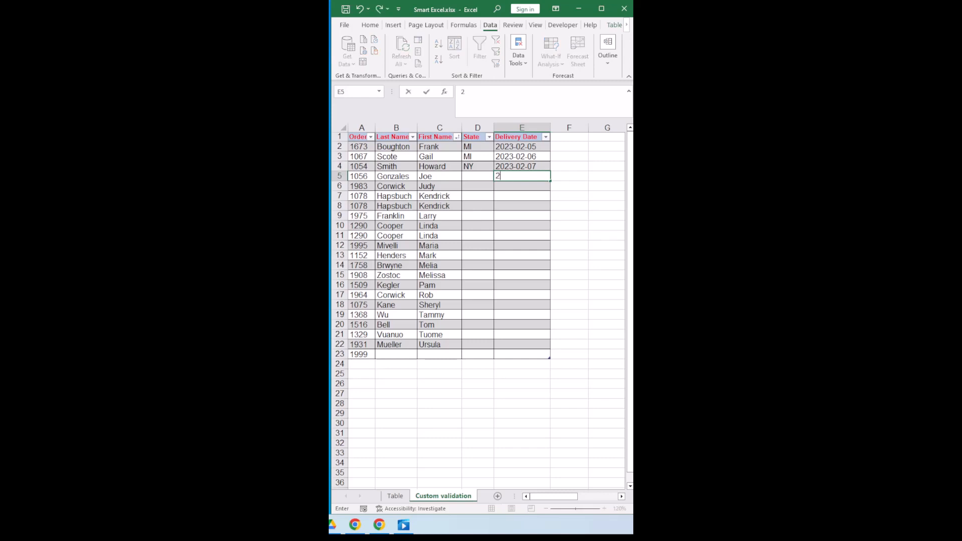
pyautogui.write('023-02-08')
pyautogui.press('Return')
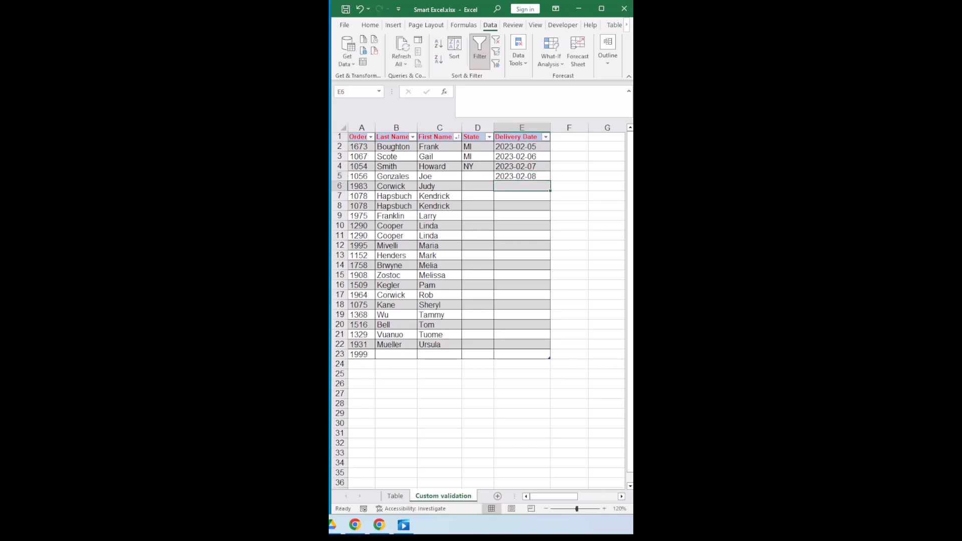
# Try to enter the delivery date 2023-02-09 in cell E6 and discard the entry
pyautogui.write('2023')
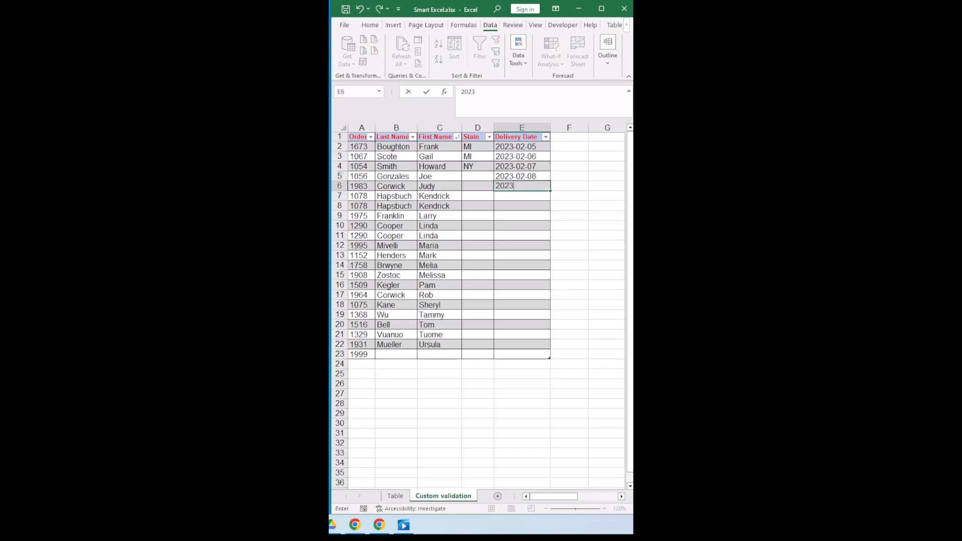
pyautogui.write('-02-09')
pyautogui.press('Return')
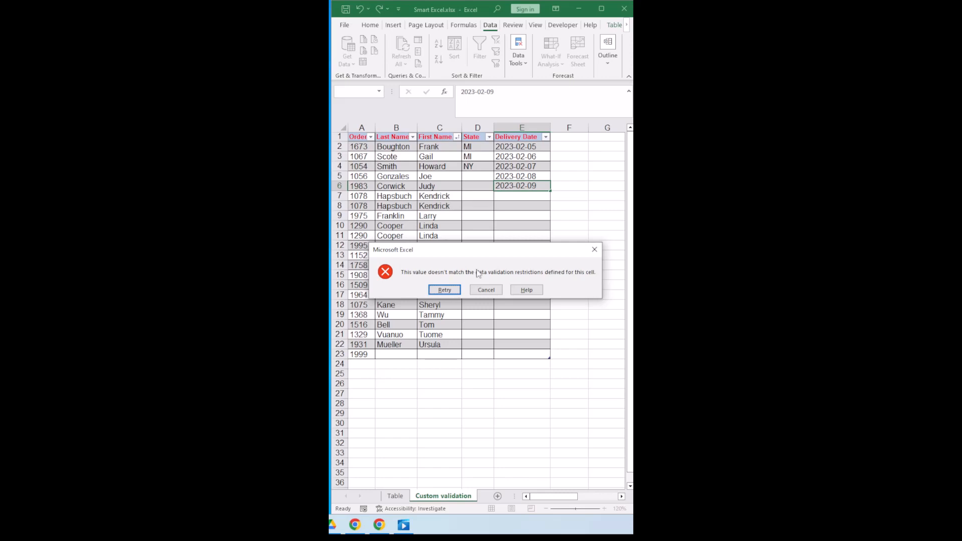
pyautogui.click(482, 290)
# Change the custom data validation formula of cell E6 to =WEEKDAY(E6)<6
pyautogui.click(517, 60)
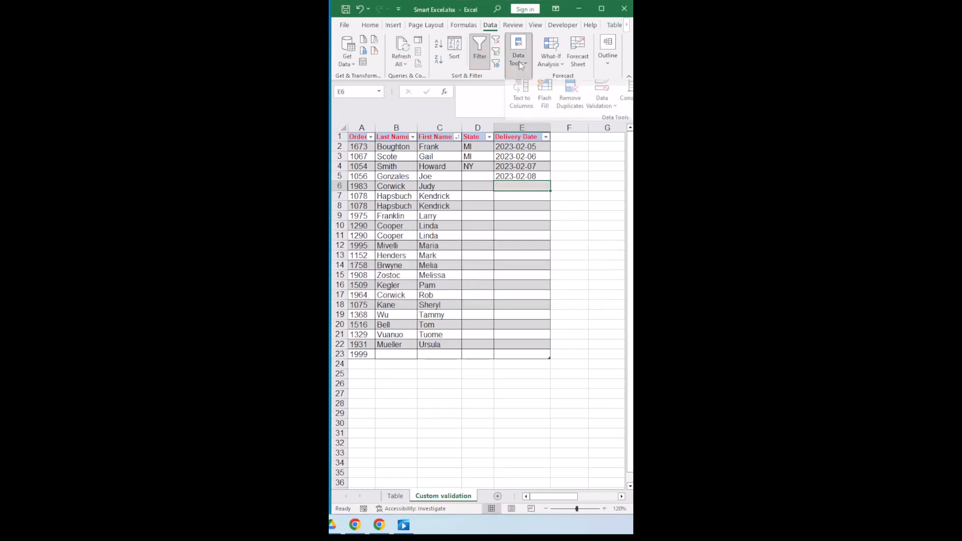
pyautogui.click(603, 103)
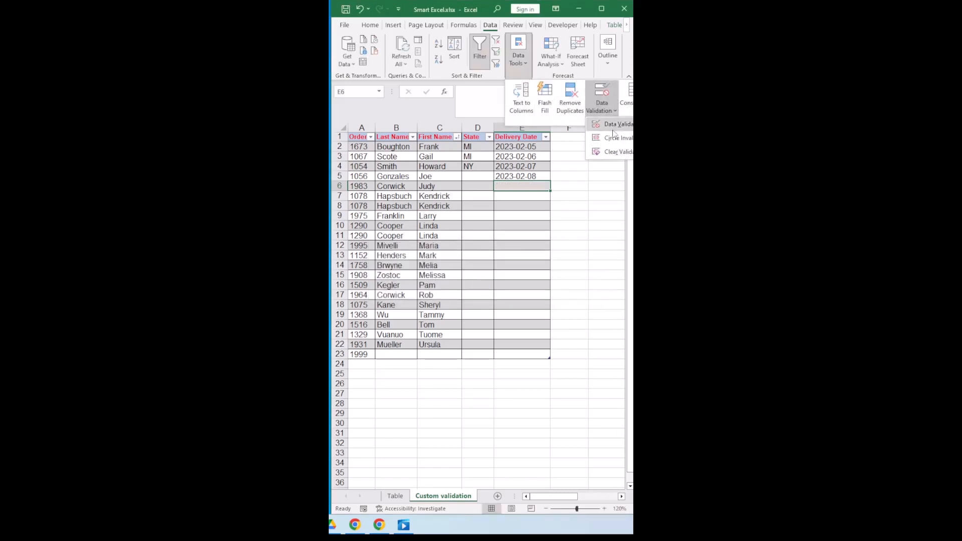
pyautogui.click(615, 130)
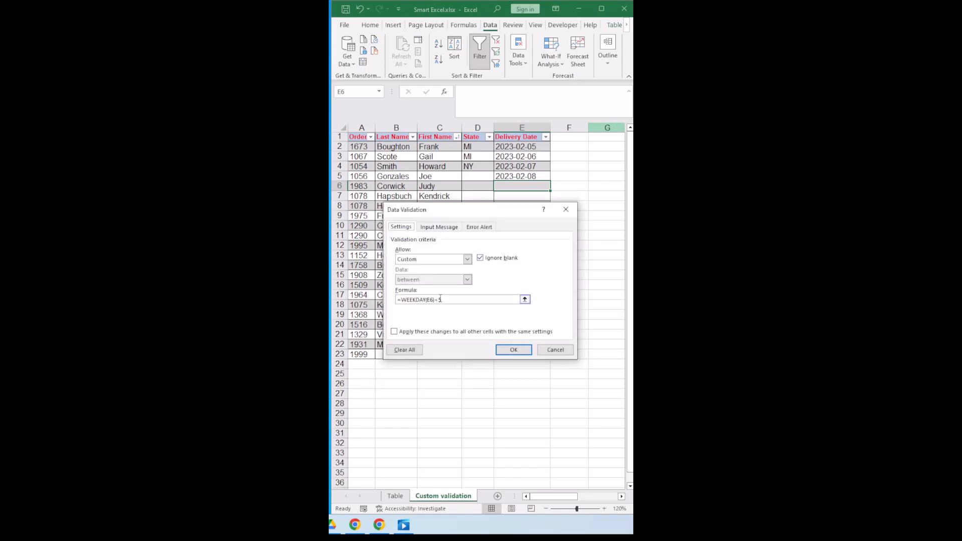
pyautogui.click(443, 299)
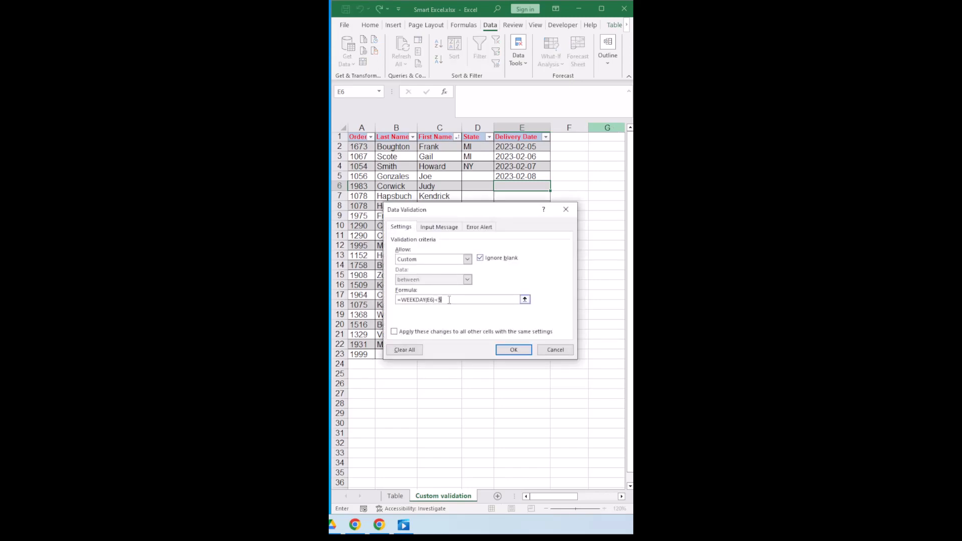
pyautogui.write('6')
pyautogui.click(514, 349)
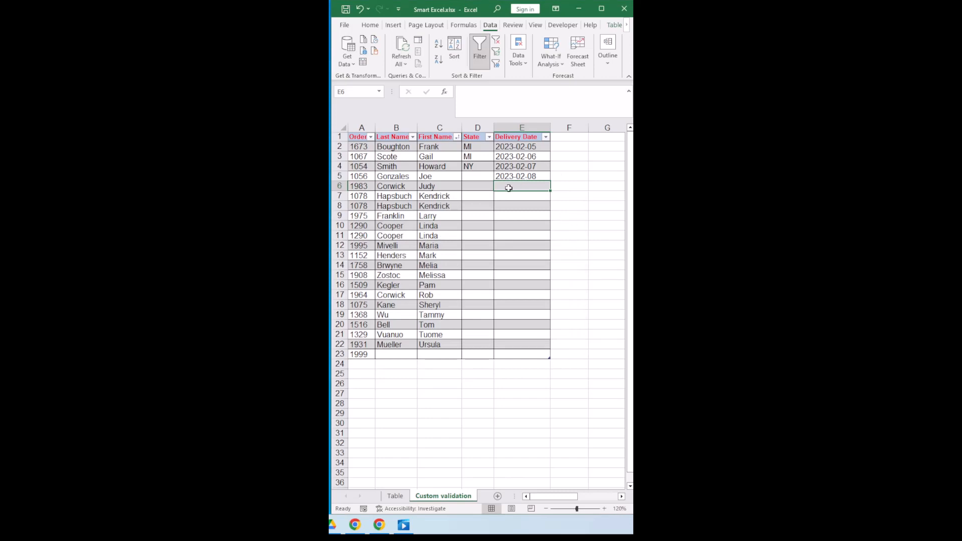
# Enter the delivery date 2023-02-09 in cell E6
pyautogui.write('20')
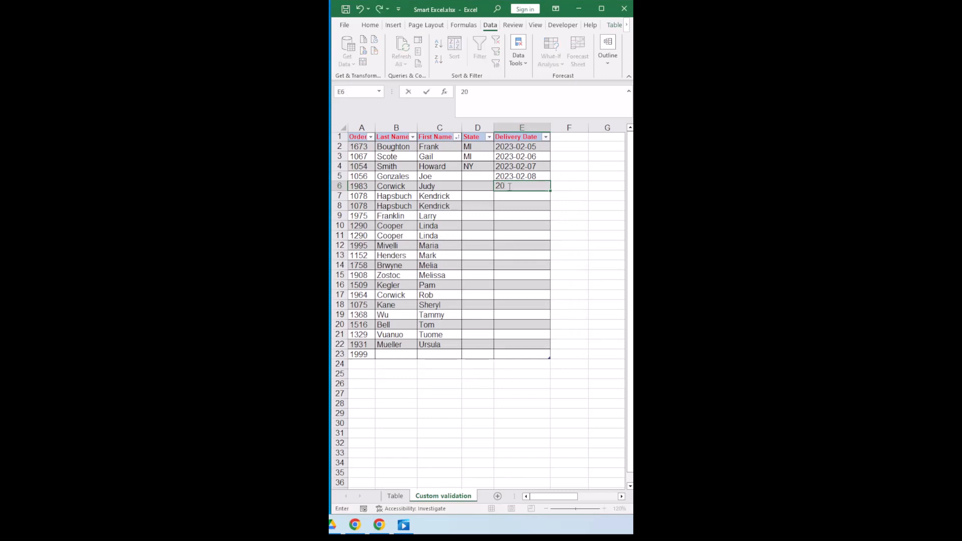
pyautogui.write('23-02-09')
pyautogui.press('Return')
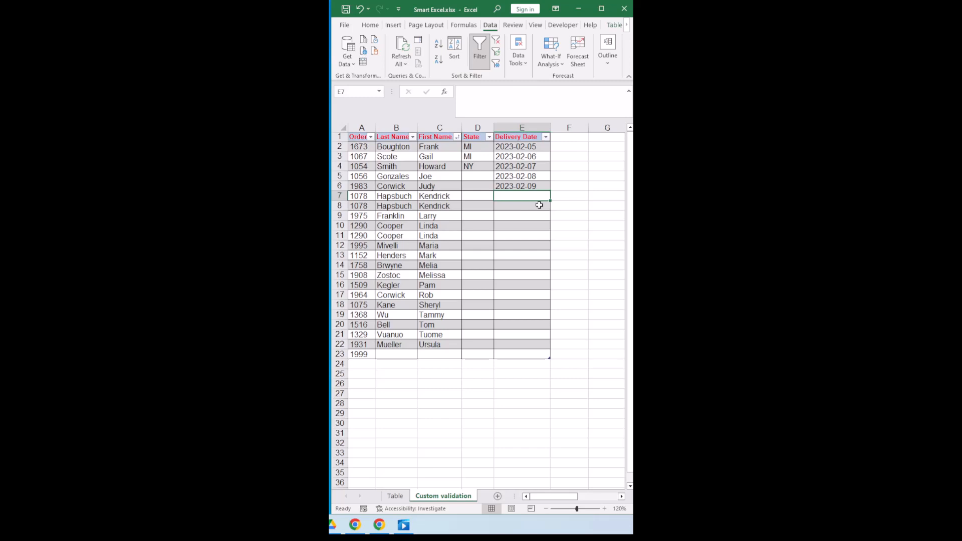
# Try twice to enter the delivery date 2023-02-10 in cell E7, discarding the entry each time
pyautogui.write('2023-0')
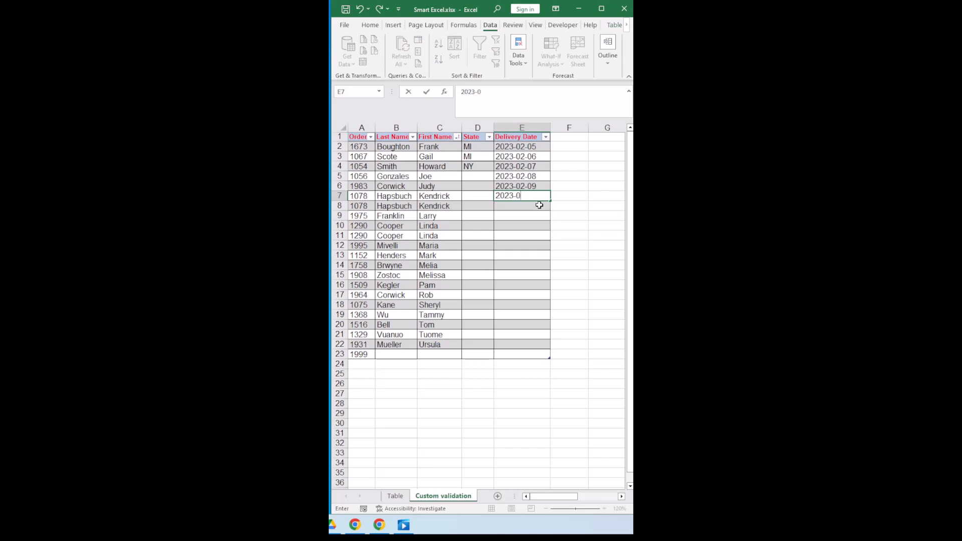
pyautogui.write('2-10')
pyautogui.press('Return')
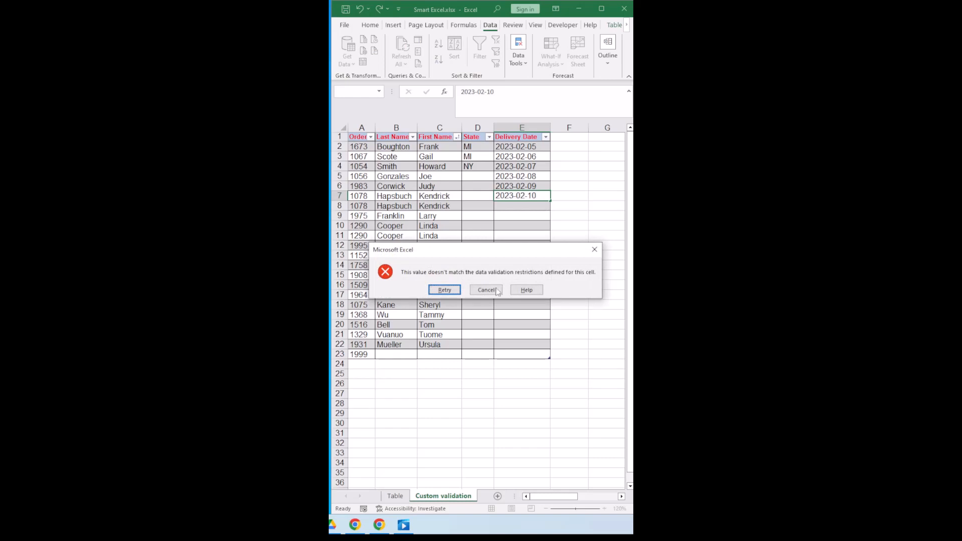
pyautogui.click(485, 291)
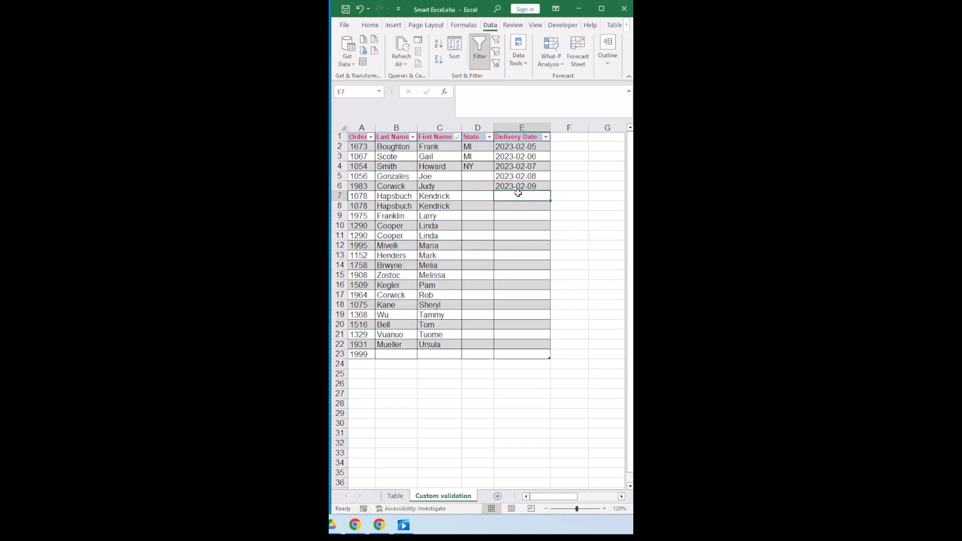
pyautogui.write('2023')
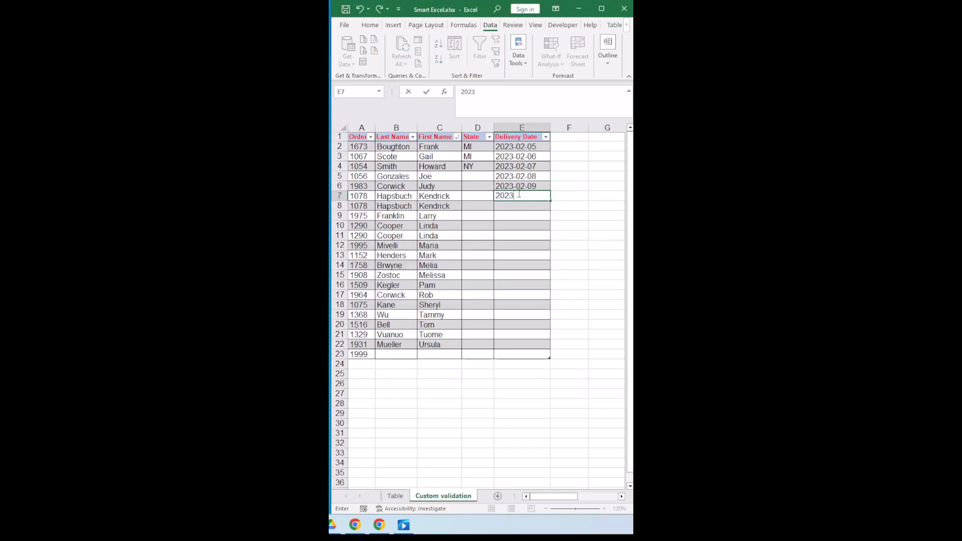
pyautogui.write('-02-10')
pyautogui.press('Return')
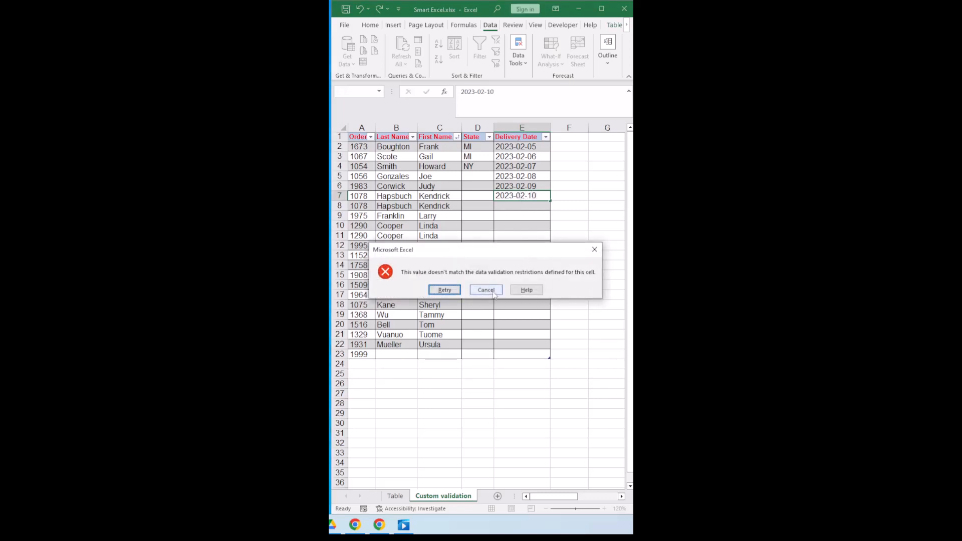
pyautogui.click(494, 294)
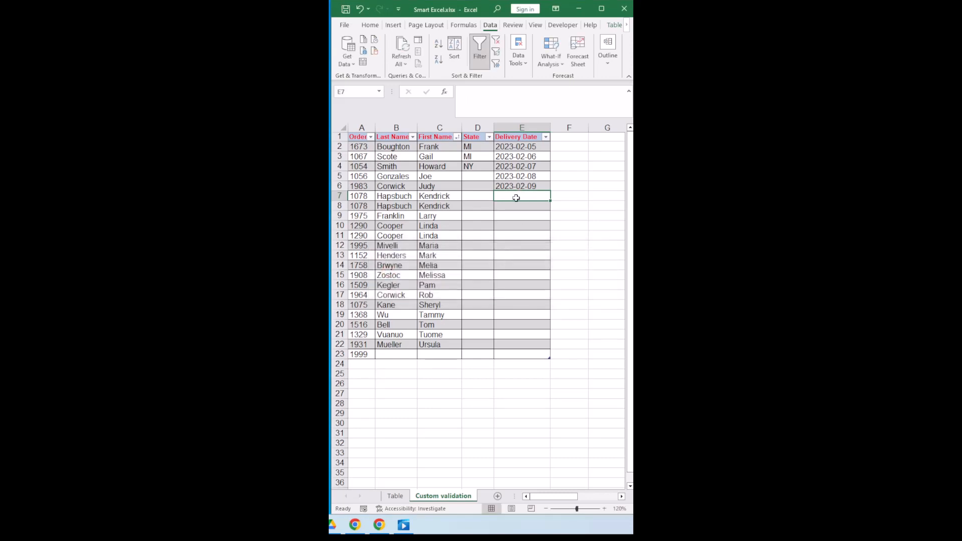
# Enter the delivery date 2023-02-12 in cell E7
pyautogui.write('2023-0')
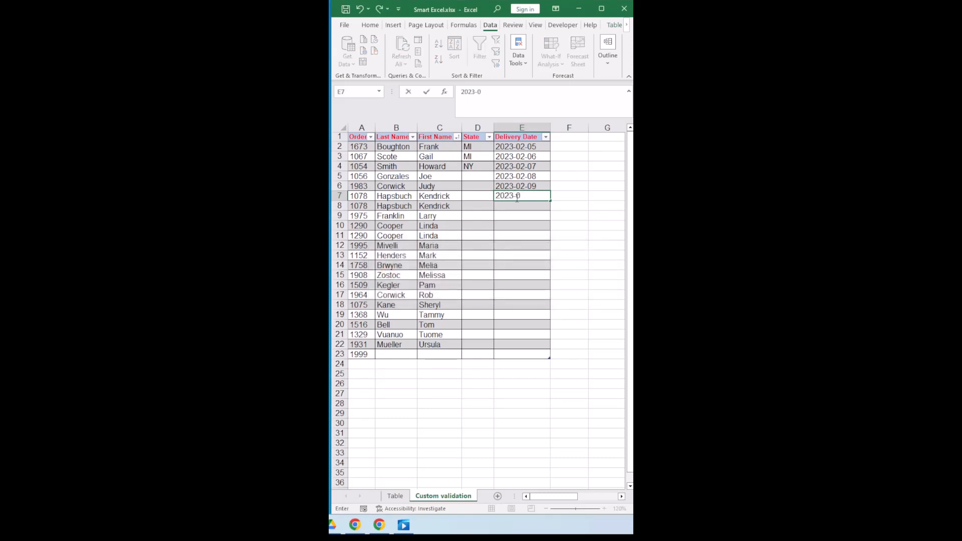
pyautogui.write('2-12')
pyautogui.press('Return')
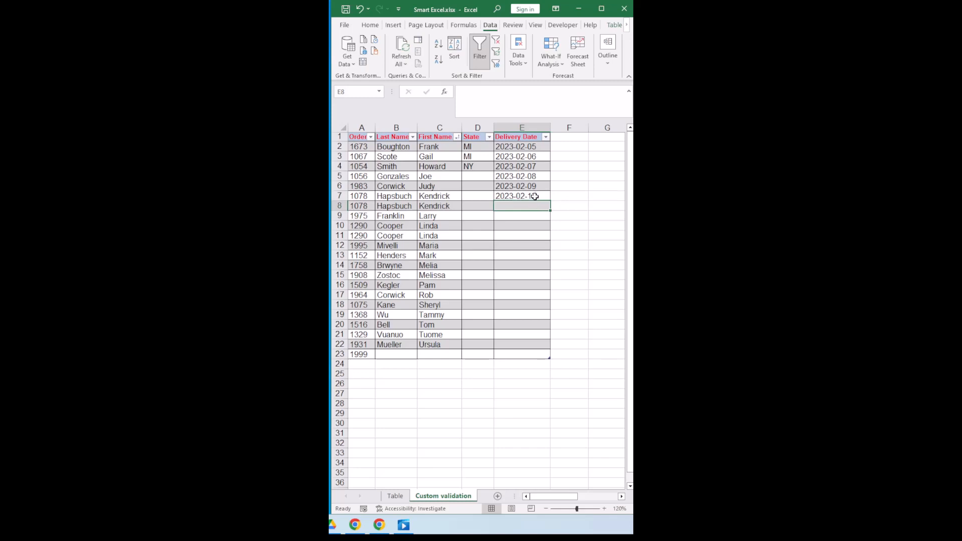
# Examine the custom weekday formula in the data validation settings of cell E8 and close them
pyautogui.click(531, 66)
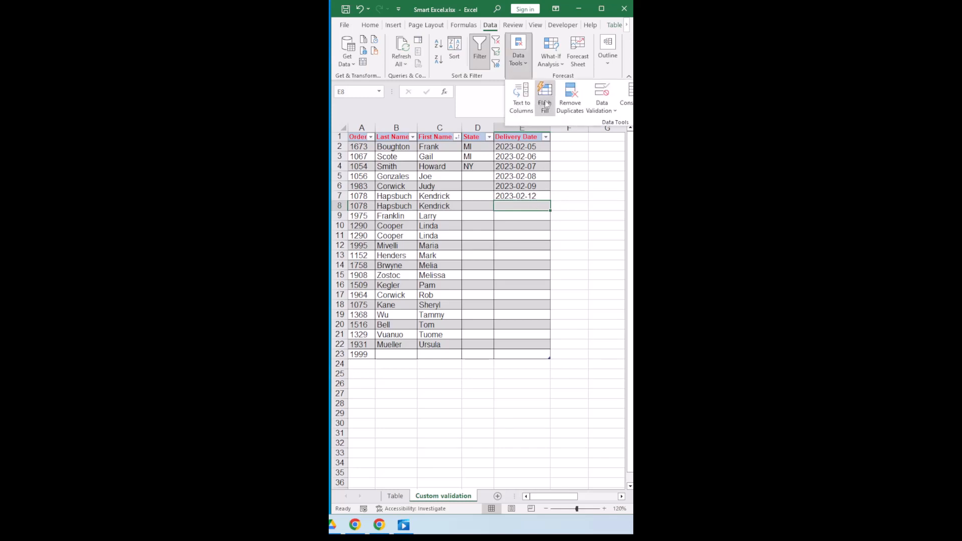
pyautogui.click(602, 107)
pyautogui.click(615, 124)
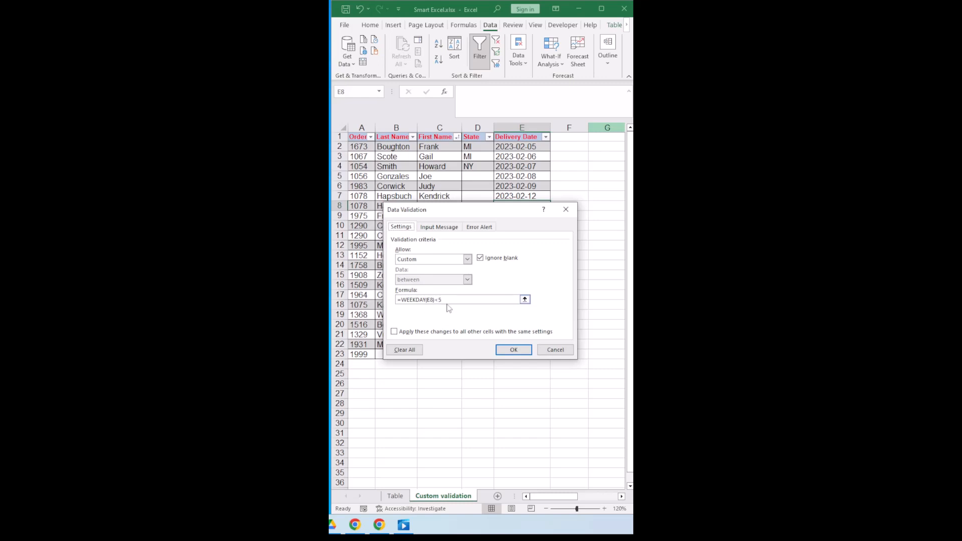
pyautogui.click(526, 349)
pyautogui.click(526, 350)
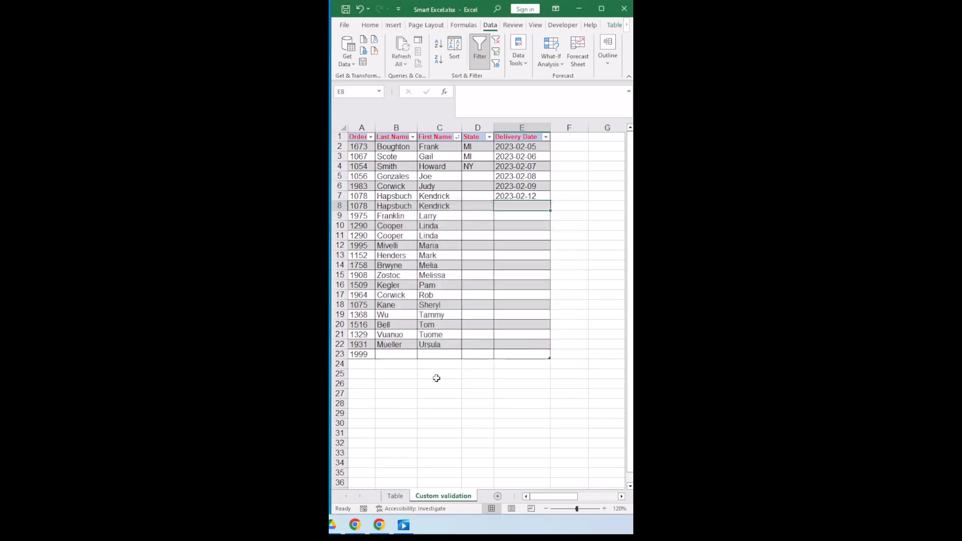